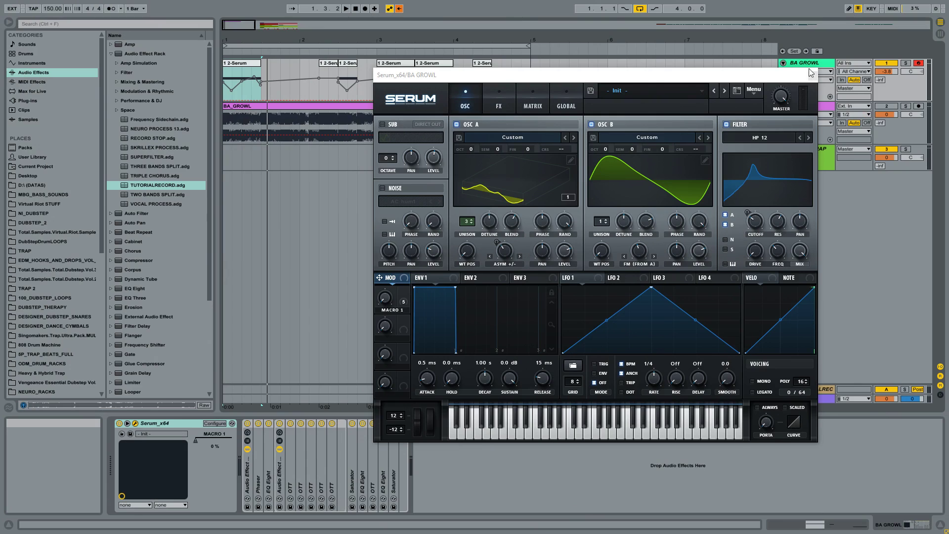
Step: Hide the Serum window, solo the 2 Audio track, play back the BA_GROWL audio and re-enable the overridden automation
{"action": "left_click", "coordinate": [812, 76]}
{"action": "left_click", "coordinate": [906, 106]}
{"action": "left_click", "coordinate": [825, 107]}
{"action": "left_click", "coordinate": [441, 108]}
{"action": "key", "text": "space"}
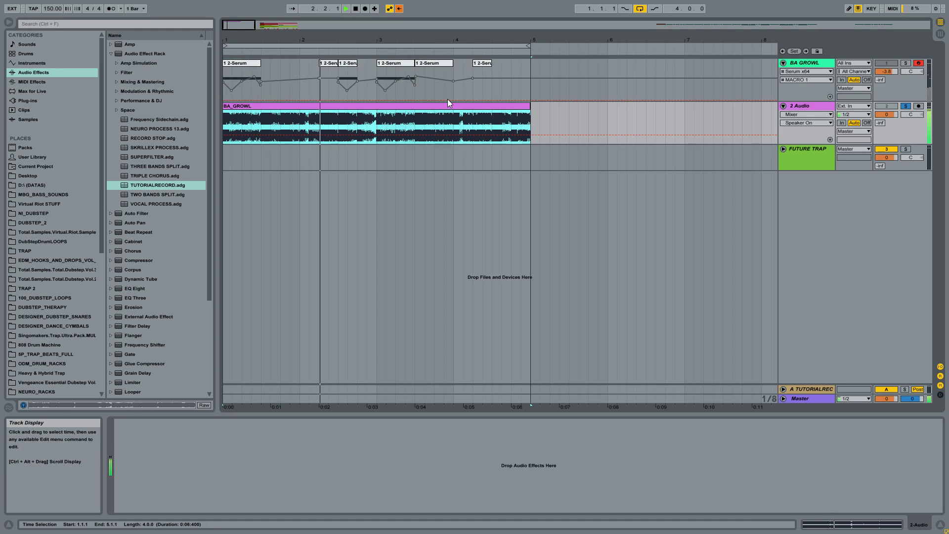
{"action": "left_click", "coordinate": [399, 8]}
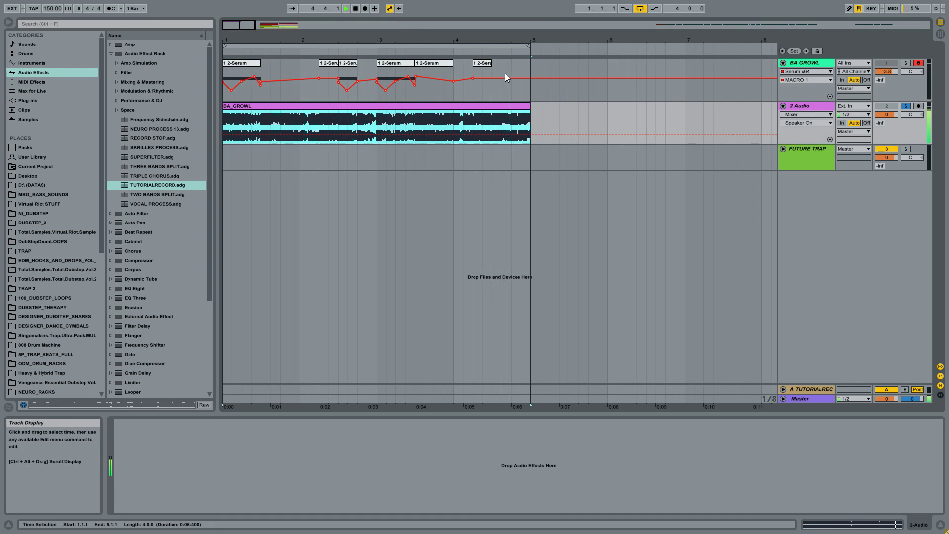
{"action": "key", "text": "space"}
Step: Solo the BA GROWL track, enlarge the timeline around its first clip and play back the Serum pattern
{"action": "left_click", "coordinate": [905, 63]}
{"action": "left_click", "coordinate": [823, 62]}
{"action": "left_click", "coordinate": [248, 64]}
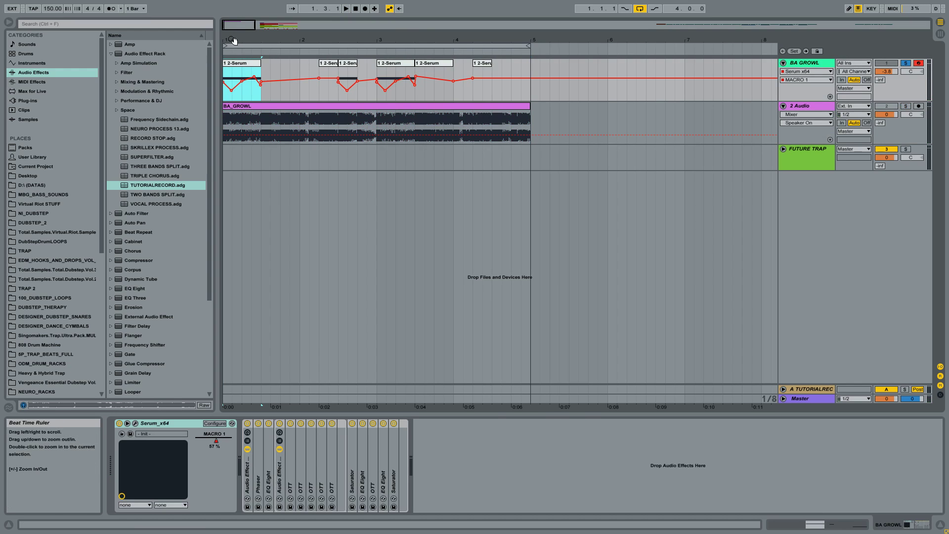
{"action": "left_click_drag", "start_coordinate": [240, 42], "coordinate": [293, 52]}
{"action": "key", "text": "space"}
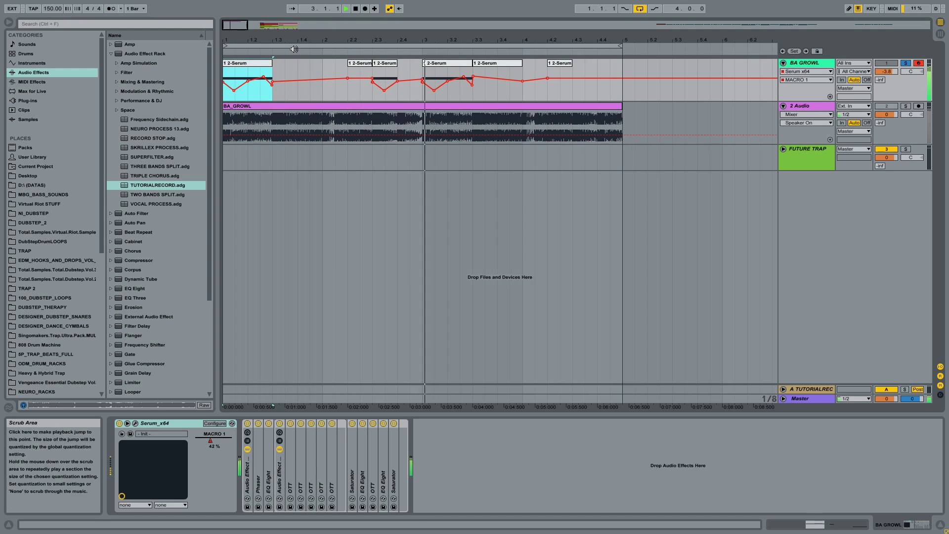
{"action": "key", "text": "space"}
Step: Open the plug-in window of the Serum device on the BA GROWL track and place it over the arrangement
{"action": "left_click", "coordinate": [155, 423]}
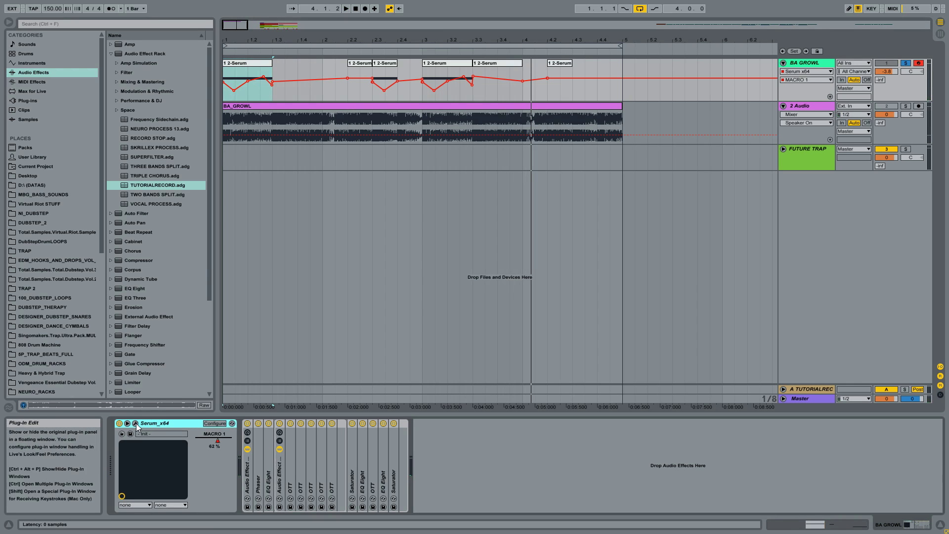
{"action": "left_click", "coordinate": [135, 424]}
{"action": "left_click_drag", "start_coordinate": [512, 77], "coordinate": [552, 45]}
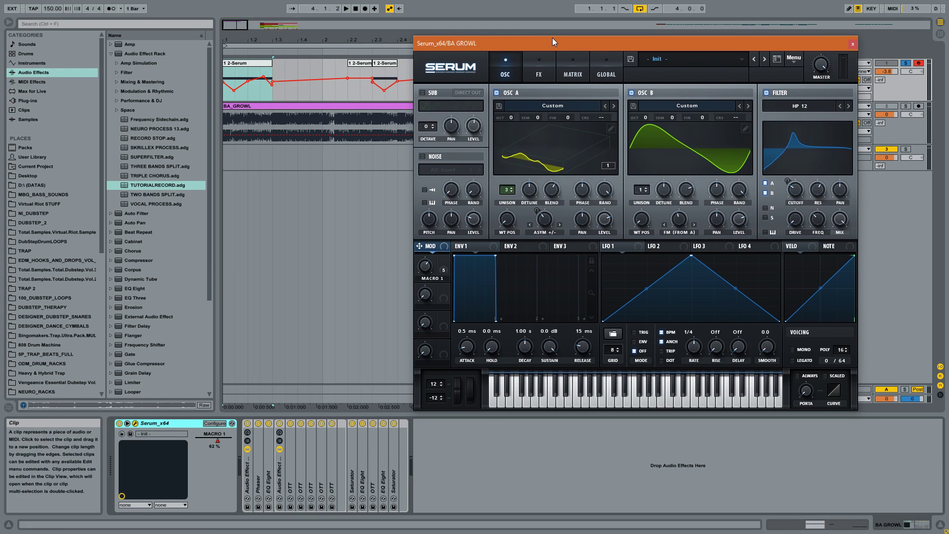
Step: Compare the first Serum clip's sound with the Audio Effect Rack on and off, leaving the rack on
{"action": "left_click", "coordinate": [247, 424]}
{"action": "left_click", "coordinate": [248, 423]}
{"action": "left_click", "coordinate": [246, 83]}
{"action": "left_click", "coordinate": [248, 65]}
{"action": "key", "text": "space"}
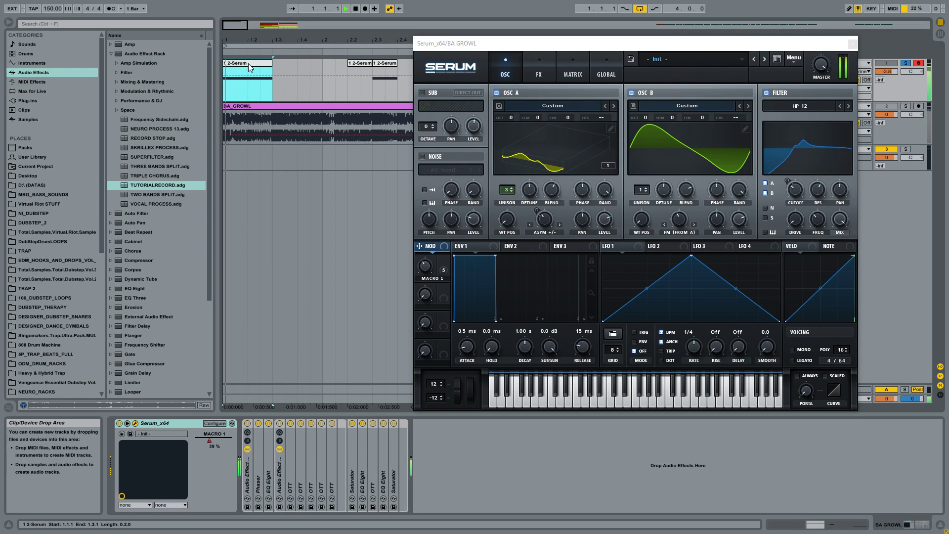
{"action": "left_click", "coordinate": [247, 423]}
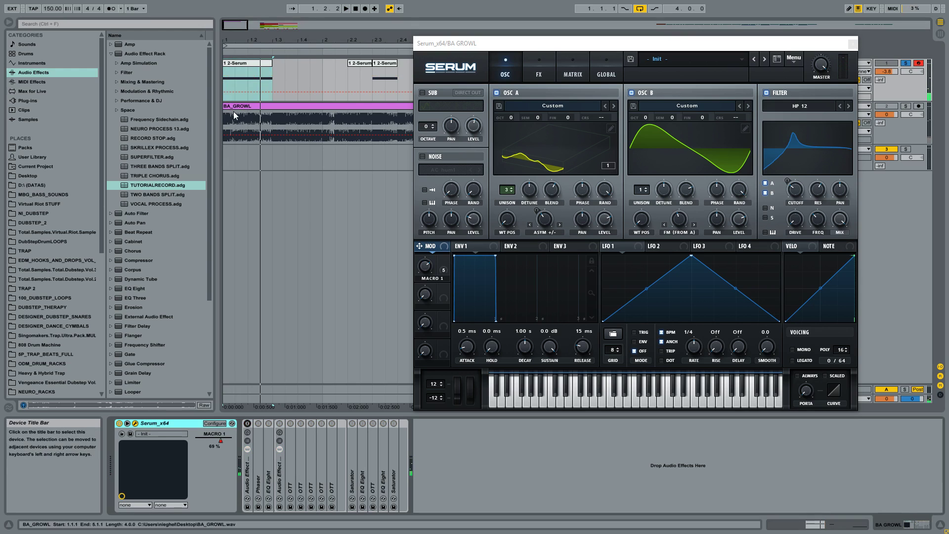
{"action": "key", "text": "space"}
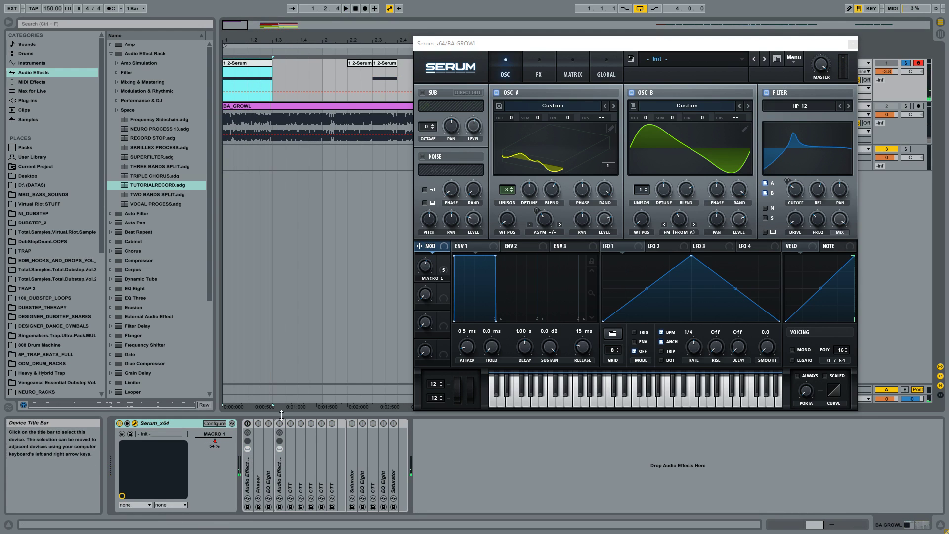
{"action": "left_click", "coordinate": [247, 424]}
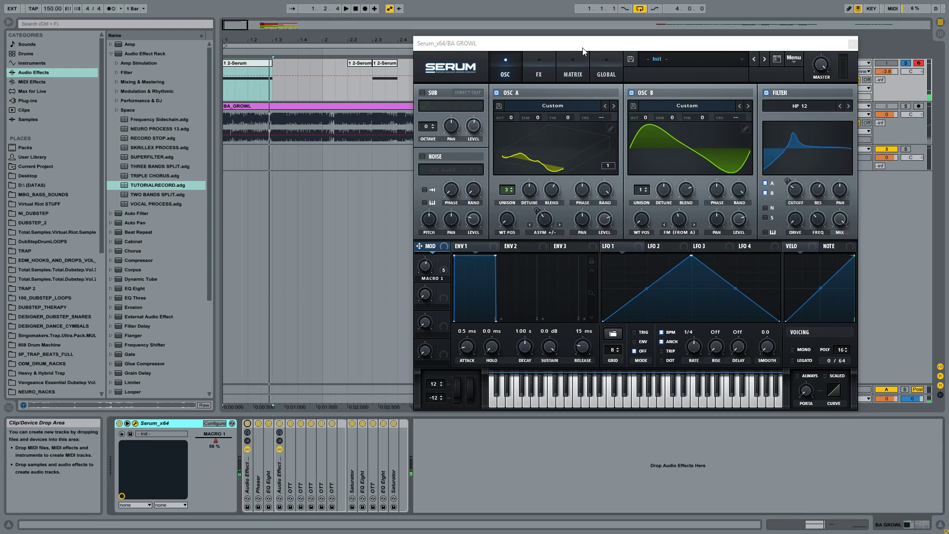
Step: Show Serum's modulation matrix with the Macro 1 assignments and place its window clear of the BA GROWL track header
{"action": "left_click_drag", "start_coordinate": [583, 47], "coordinate": [590, 96]}
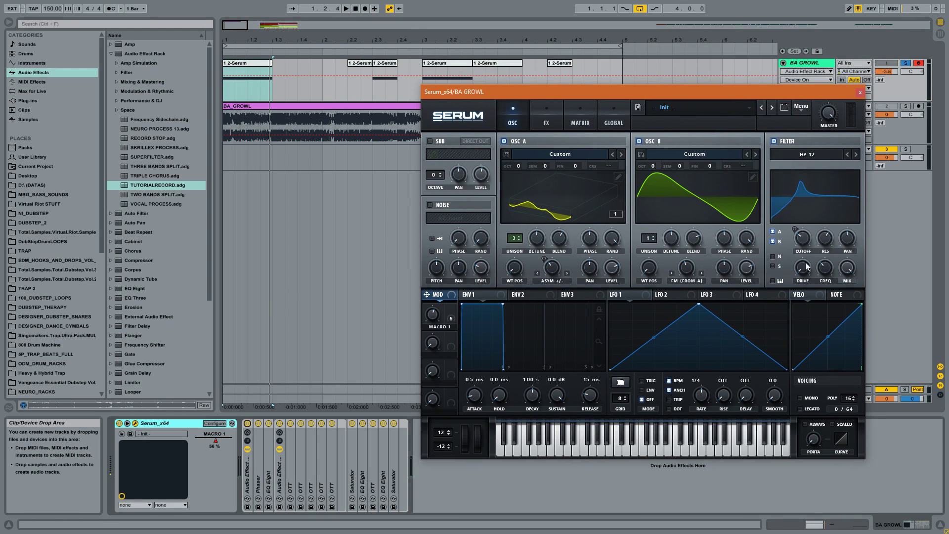
{"action": "left_click", "coordinate": [576, 124]}
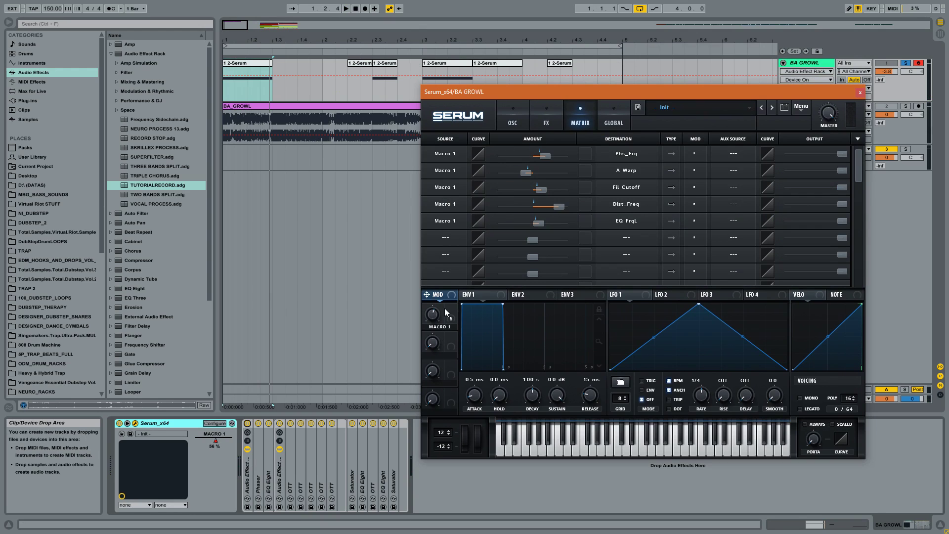
{"action": "left_click_drag", "start_coordinate": [587, 91], "coordinate": [604, 133]}
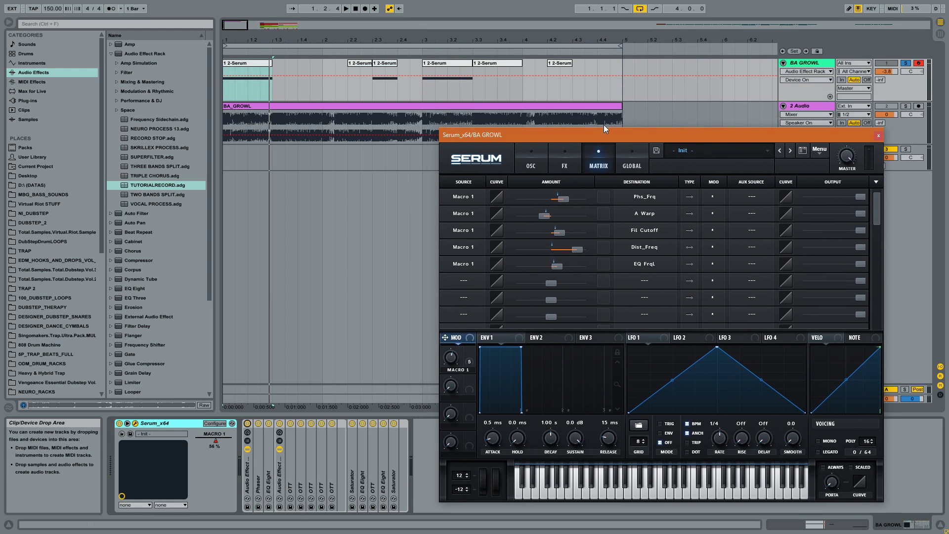
Step: Show the BA GROWL track's automation in separate lanes and reposition the Serum window beneath the track's controls
{"action": "left_click", "coordinate": [798, 63]}
{"action": "right_click", "coordinate": [797, 64]}
{"action": "left_click", "coordinate": [843, 247]}
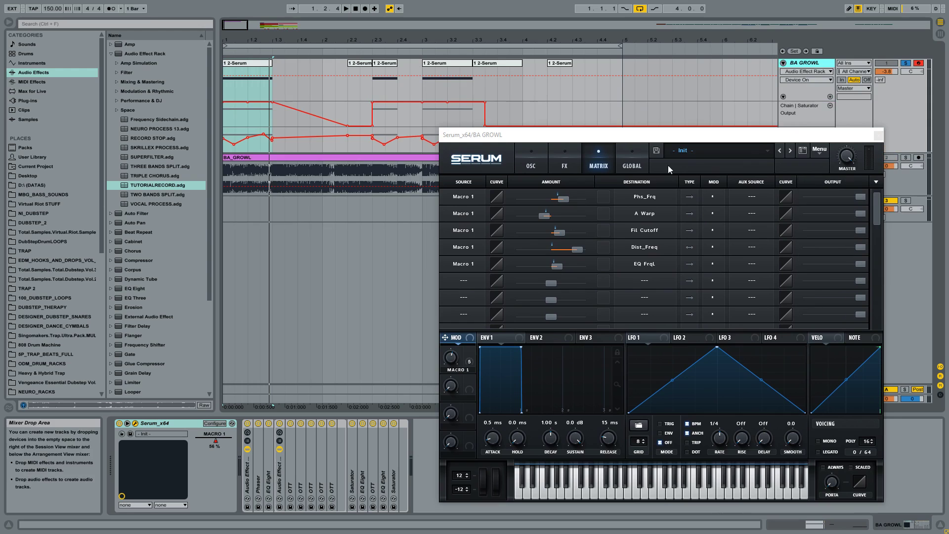
{"action": "left_click_drag", "start_coordinate": [642, 134], "coordinate": [666, 208]}
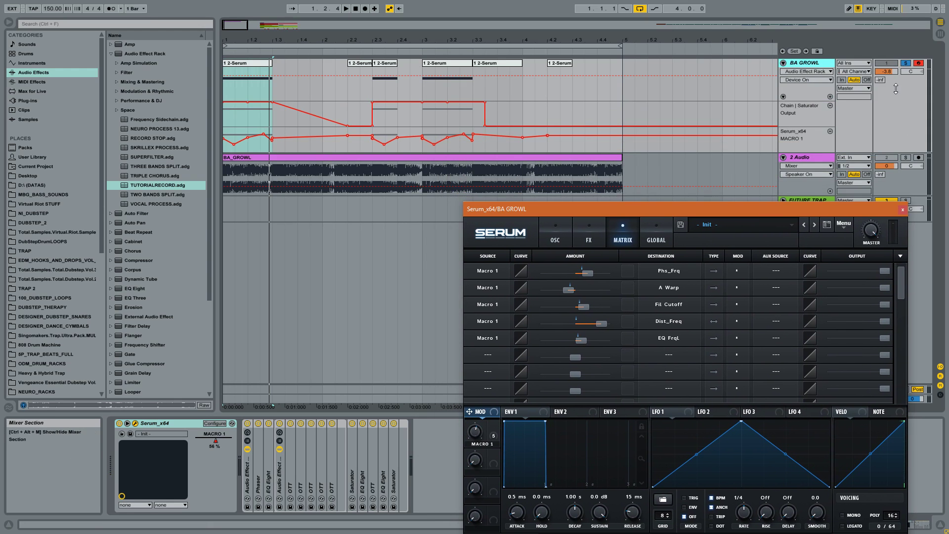
{"action": "left_click_drag", "start_coordinate": [635, 205], "coordinate": [601, 123]}
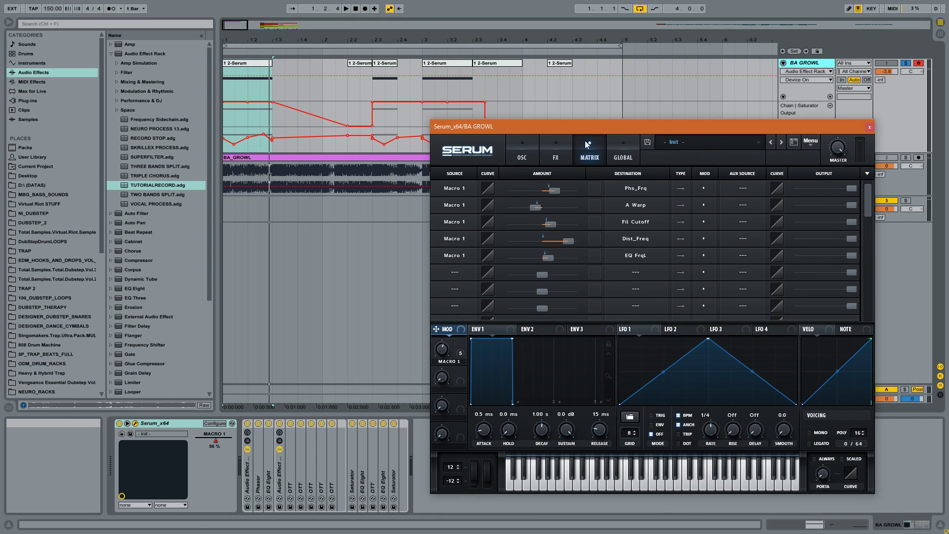
Step: Return to Serum's oscillator page and sweep Macro 1 to hear its effect, ending at 0%
{"action": "left_click", "coordinate": [522, 151]}
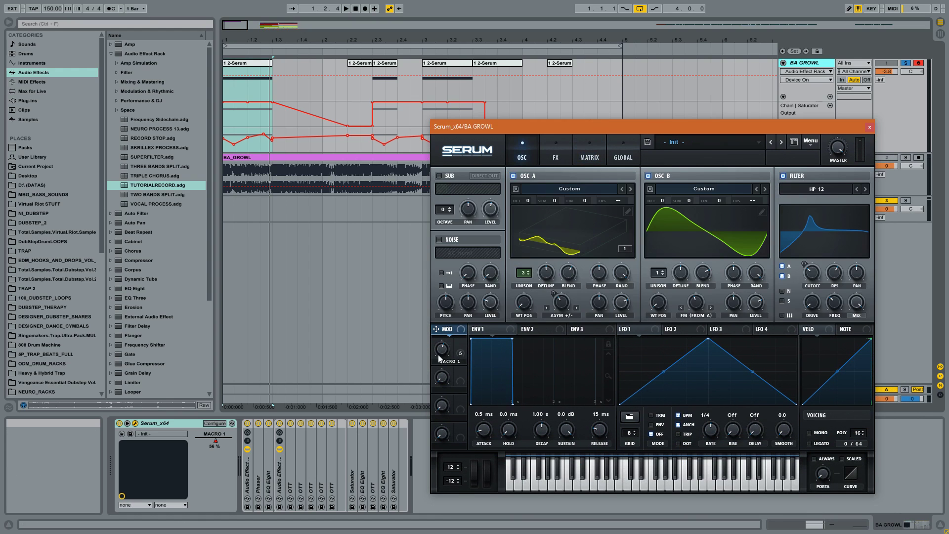
{"action": "left_click_drag", "start_coordinate": [441, 352], "coordinate": [463, 354]}
{"action": "left_click", "coordinate": [226, 77]}
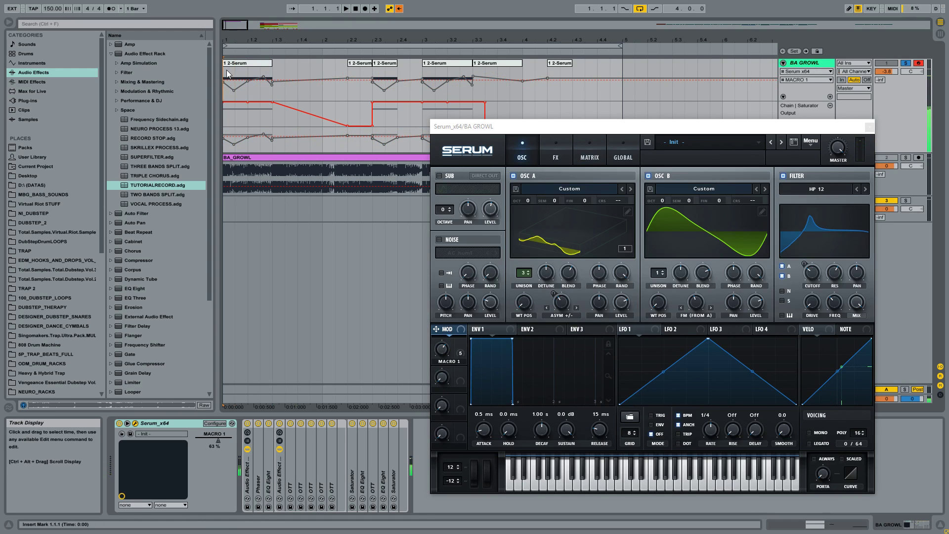
{"action": "left_click_drag", "start_coordinate": [441, 349], "coordinate": [466, 427]}
Step: Examine Macro 1's matrix destinations and compare them with the matching oscillator warp, filter cutoff and distortion controls
{"action": "left_click", "coordinate": [583, 148]}
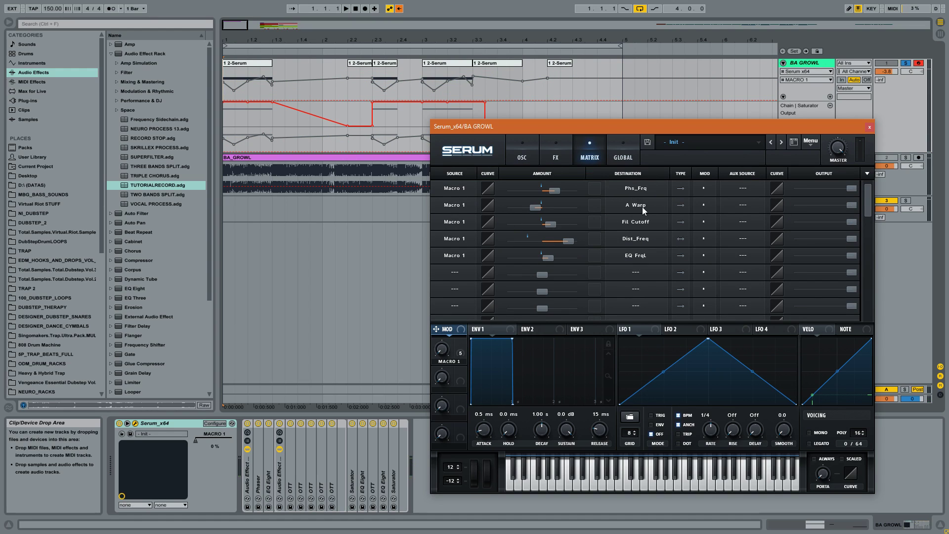
{"action": "left_click", "coordinate": [522, 153]}
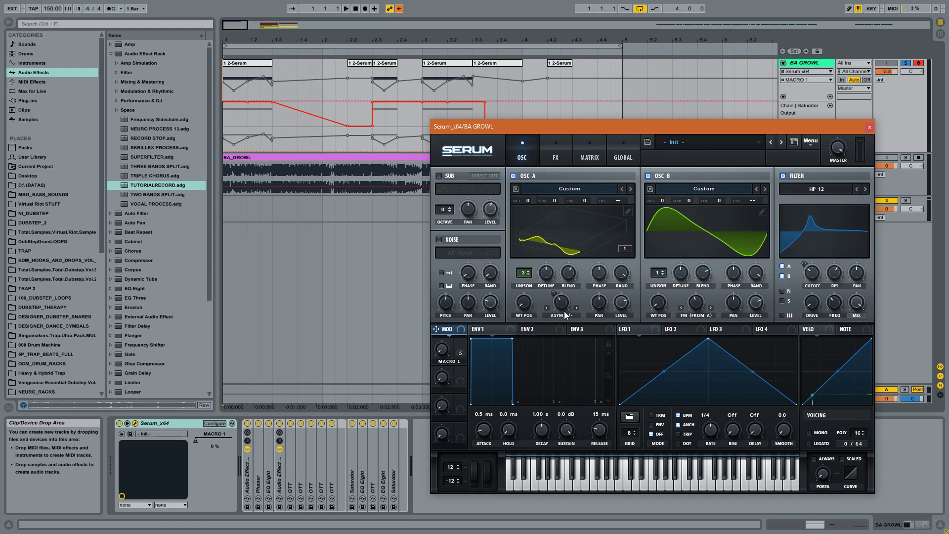
{"action": "left_click", "coordinate": [590, 145]}
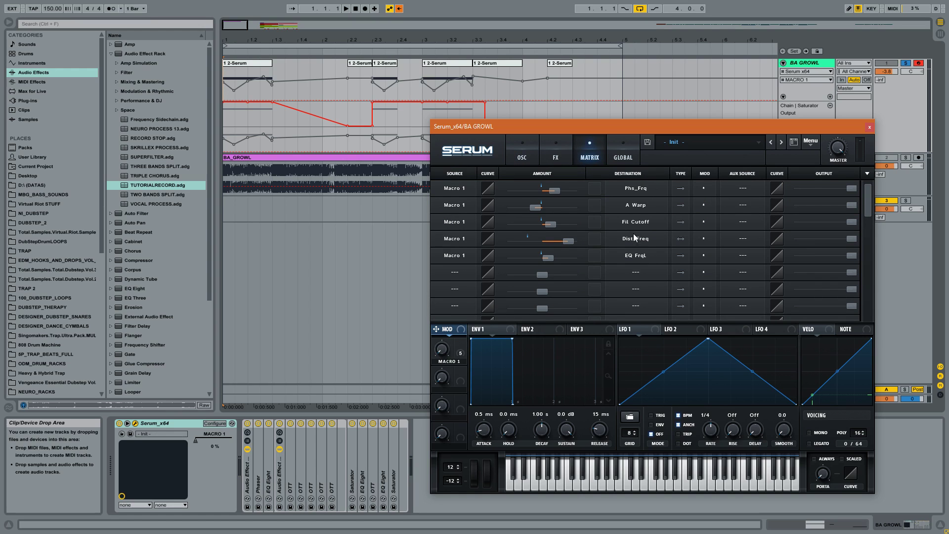
{"action": "left_click", "coordinate": [523, 156]}
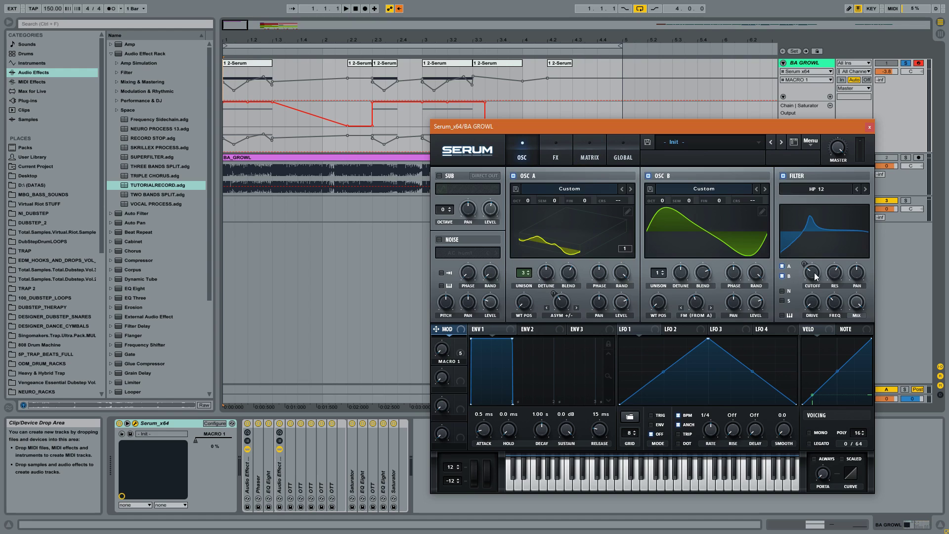
{"action": "left_click", "coordinate": [588, 150]}
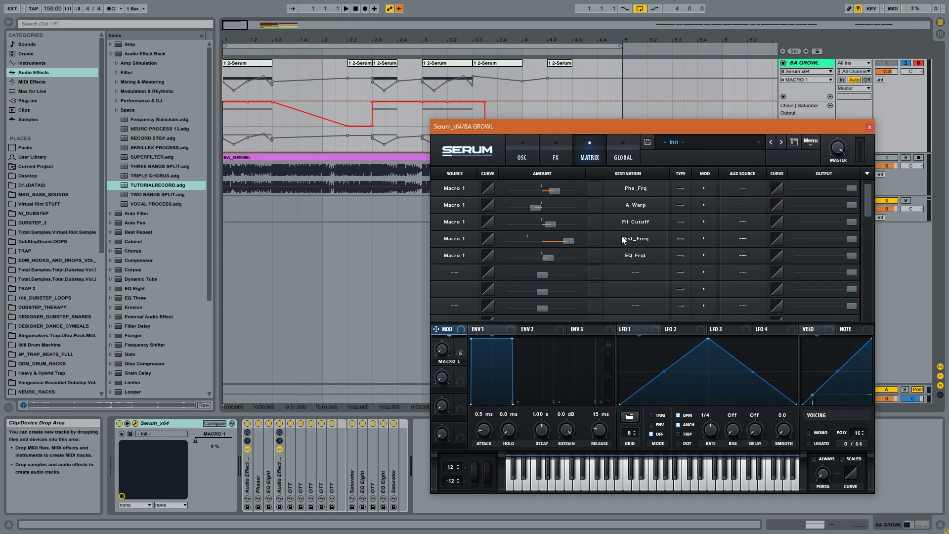
{"action": "left_click", "coordinate": [554, 148]}
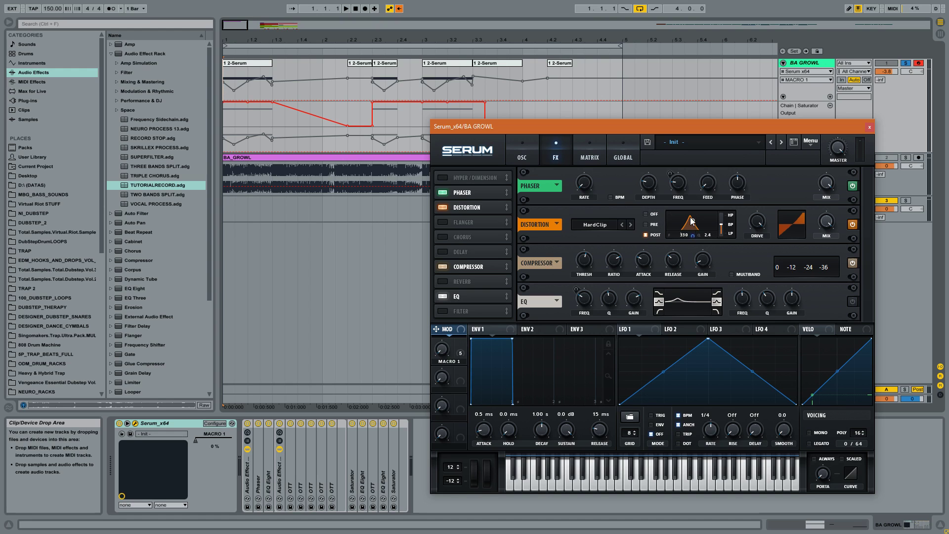
{"action": "left_click", "coordinate": [530, 147]}
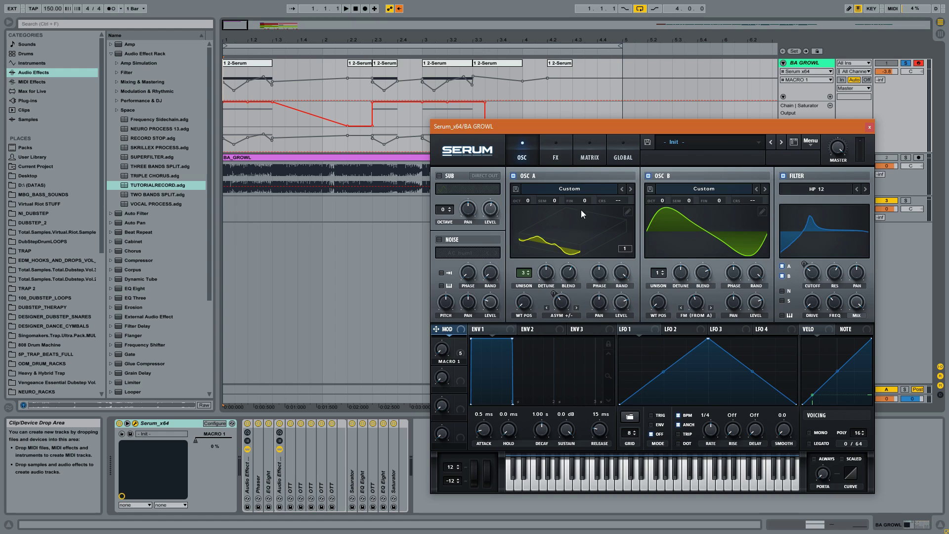
Step: Inspect oscillator A's waveform, harmonic bins and FFT Phases options in the wavetable editor, and close the editor
{"action": "left_click", "coordinate": [628, 212]}
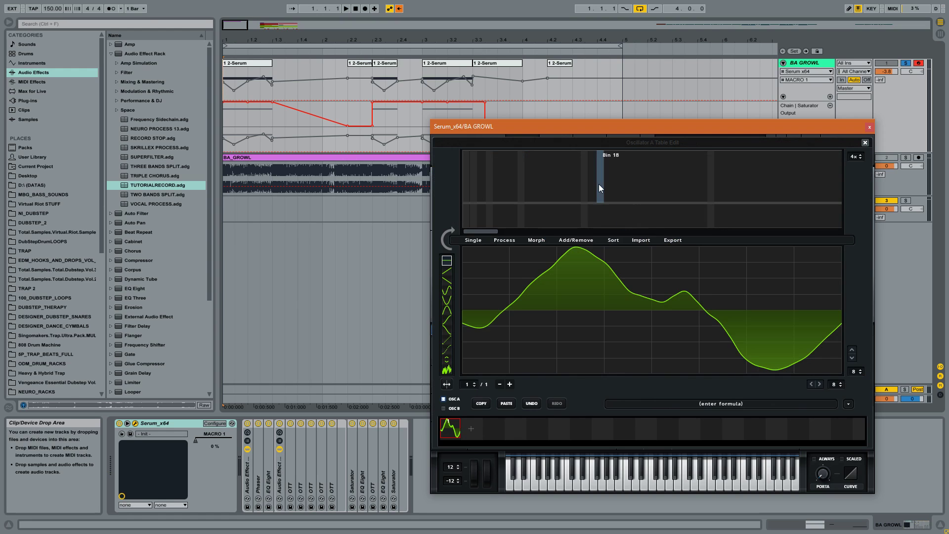
{"action": "left_click", "coordinate": [449, 238]}
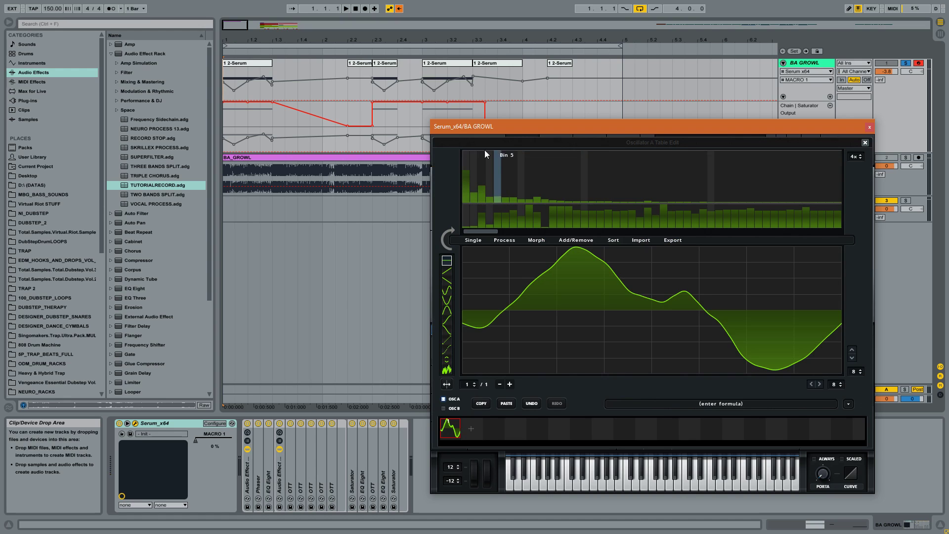
{"action": "right_click", "coordinate": [587, 220]}
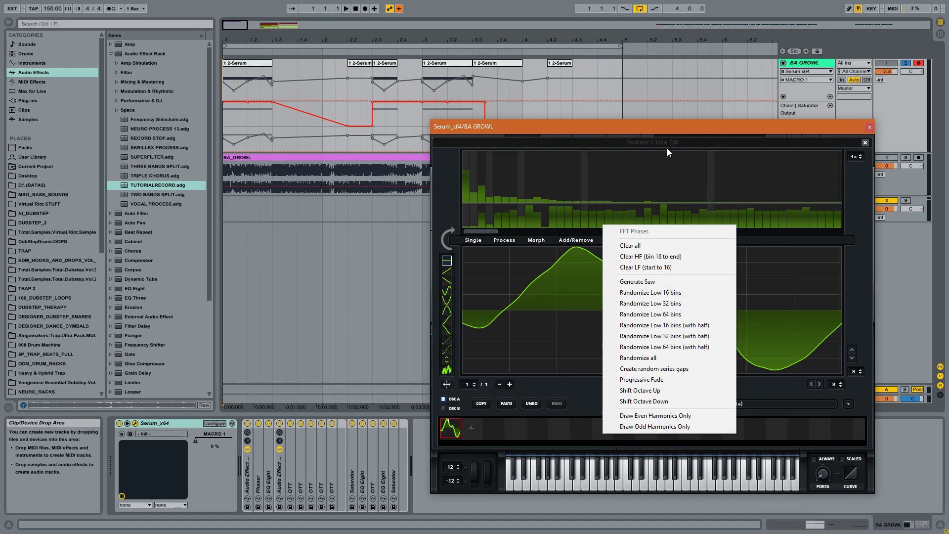
{"action": "left_click", "coordinate": [689, 348]}
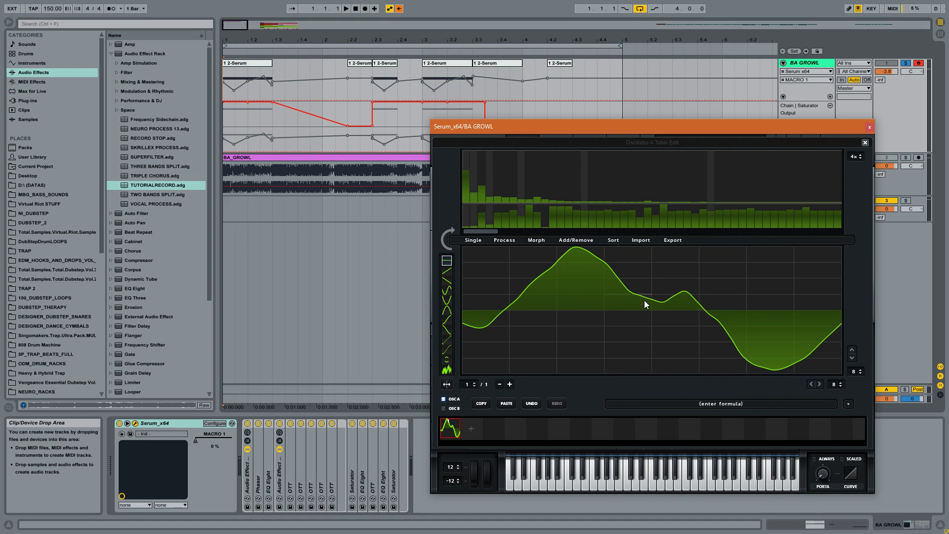
{"action": "left_click", "coordinate": [866, 144]}
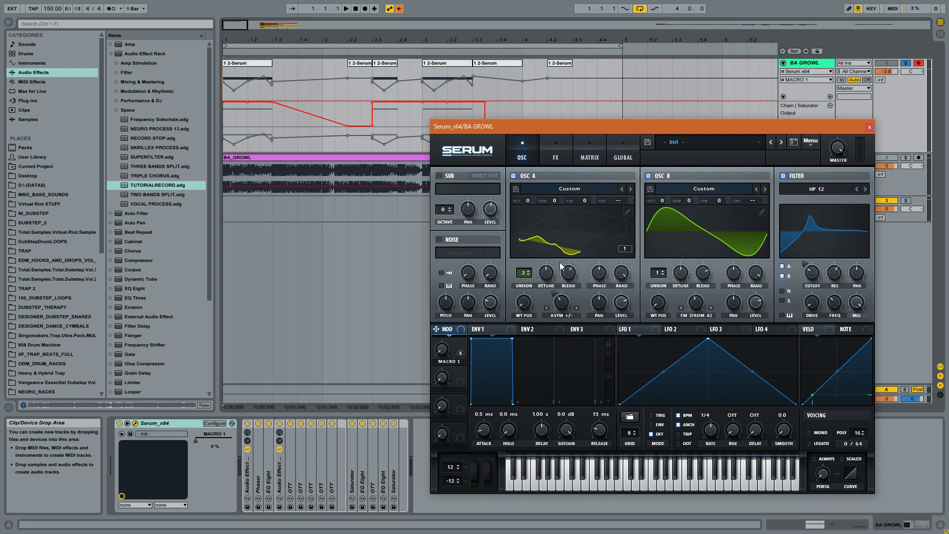
Step: Examine oscillator A's Unison and Detune settings without altering the three voices
{"action": "left_click", "coordinate": [525, 275]}
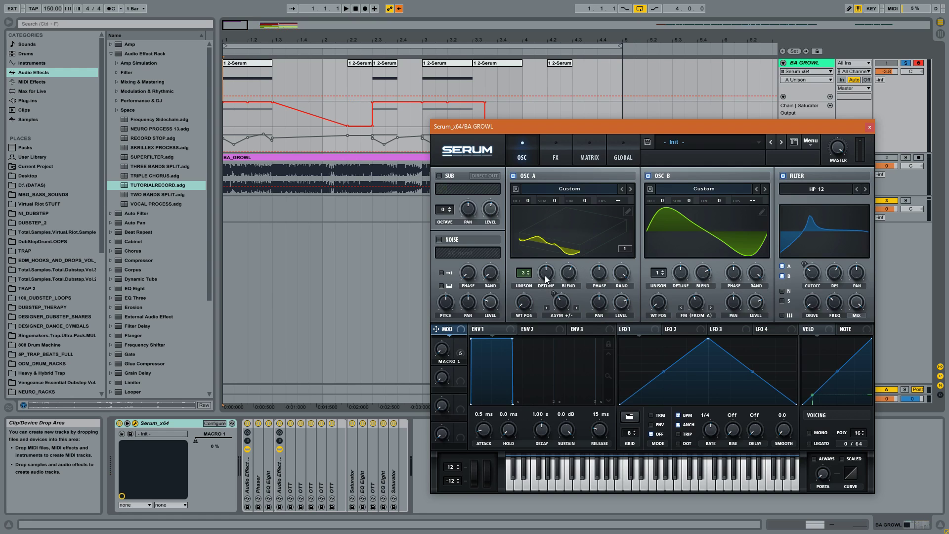
{"action": "left_click", "coordinate": [524, 276]}
{"action": "left_click", "coordinate": [546, 279]}
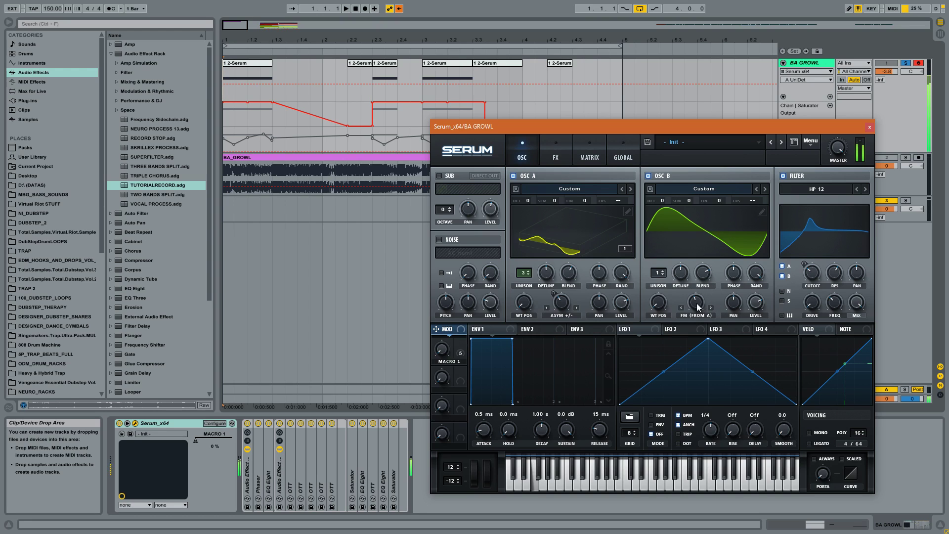
Step: Vary oscillator B's FM (From A) amount and sweep Macro 1 between changes to hear how they interact, leaving Macro 1 at 32%
{"action": "mouse_move", "coordinate": [698, 307]}
{"action": "left_mouse_down"}
{"action": "mouse_move", "coordinate": [699, 359]}
{"action": "mouse_move", "coordinate": [702, 282]}
{"action": "mouse_move", "coordinate": [707, 323]}
{"action": "mouse_move", "coordinate": [710, 303]}
{"action": "left_mouse_up"}
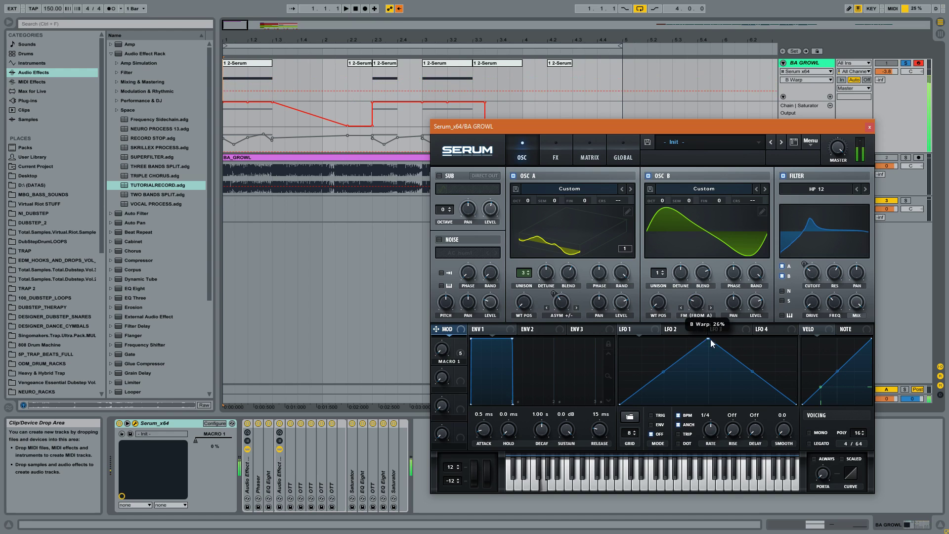
{"action": "left_click_drag", "start_coordinate": [710, 343], "coordinate": [707, 373]}
{"action": "left_click_drag", "start_coordinate": [438, 354], "coordinate": [465, 284]}
{"action": "left_click_drag", "start_coordinate": [699, 300], "coordinate": [698, 247]}
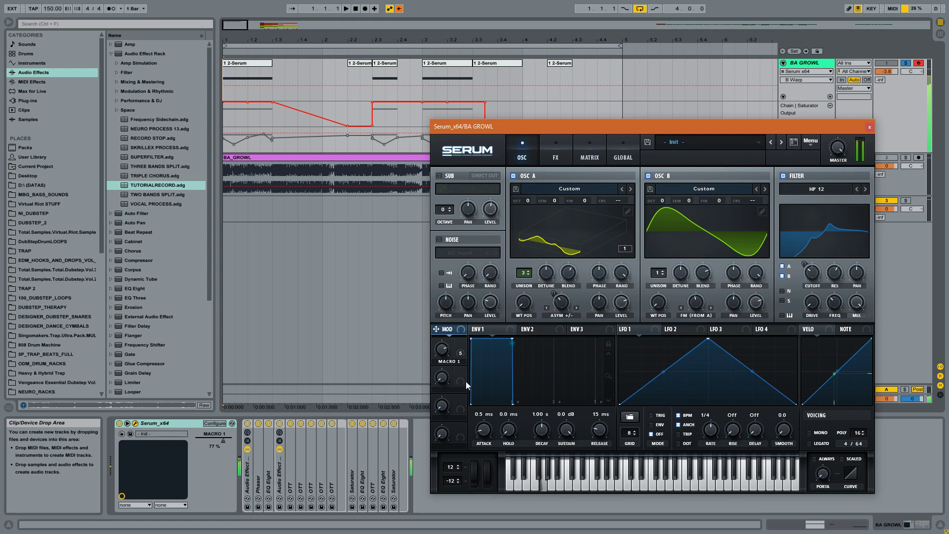
{"action": "left_click_drag", "start_coordinate": [443, 350], "coordinate": [471, 346]}
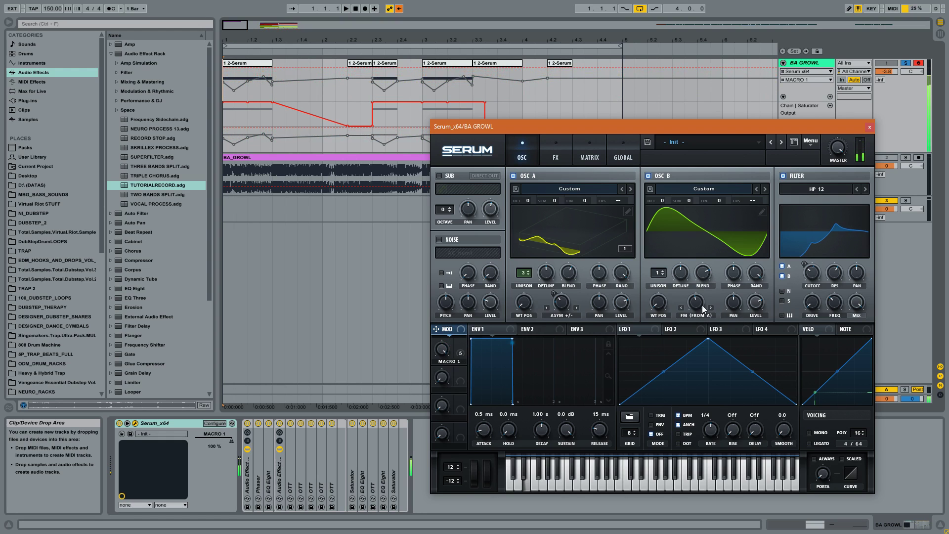
{"action": "left_click_drag", "start_coordinate": [699, 304], "coordinate": [699, 291]}
{"action": "left_click_drag", "start_coordinate": [443, 349], "coordinate": [467, 383]}
{"action": "left_click_drag", "start_coordinate": [704, 307], "coordinate": [700, 339]}
{"action": "left_click_drag", "start_coordinate": [445, 344], "coordinate": [458, 393]}
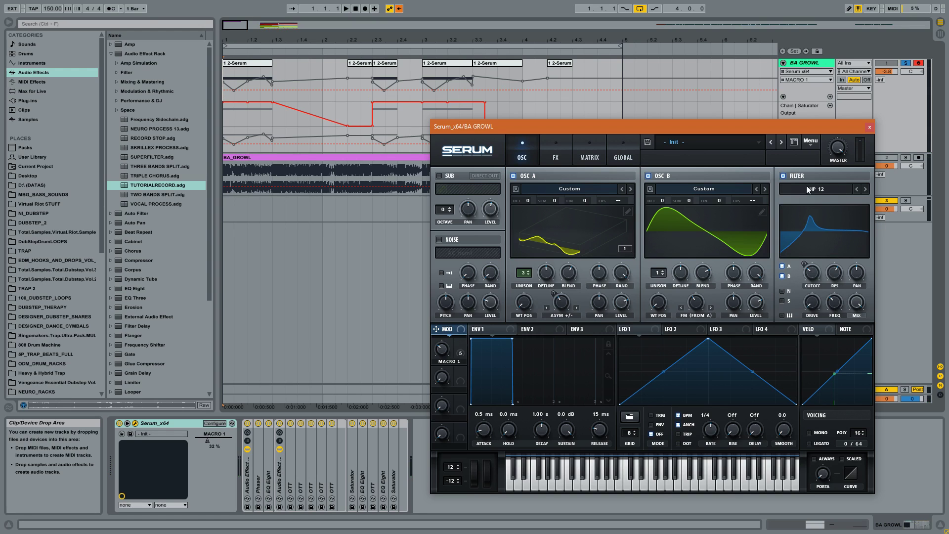
Step: Adjust the HP 12 filter's Freq control and sweep Macro 1 to hear its effect on the growl
{"action": "left_click", "coordinate": [835, 303]}
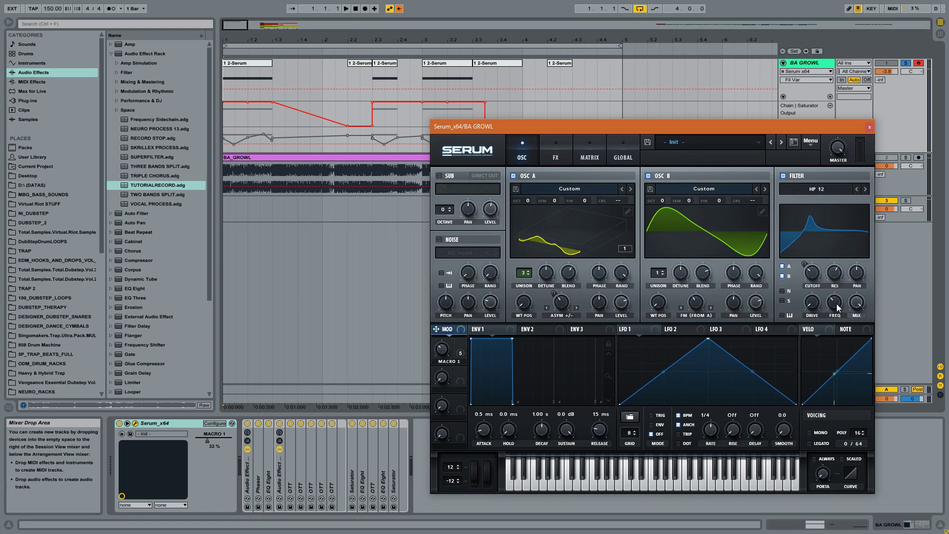
{"action": "mouse_move", "coordinate": [836, 305]}
{"action": "left_mouse_down"}
{"action": "mouse_move", "coordinate": [844, 290]}
{"action": "mouse_move", "coordinate": [838, 315]}
{"action": "left_mouse_up"}
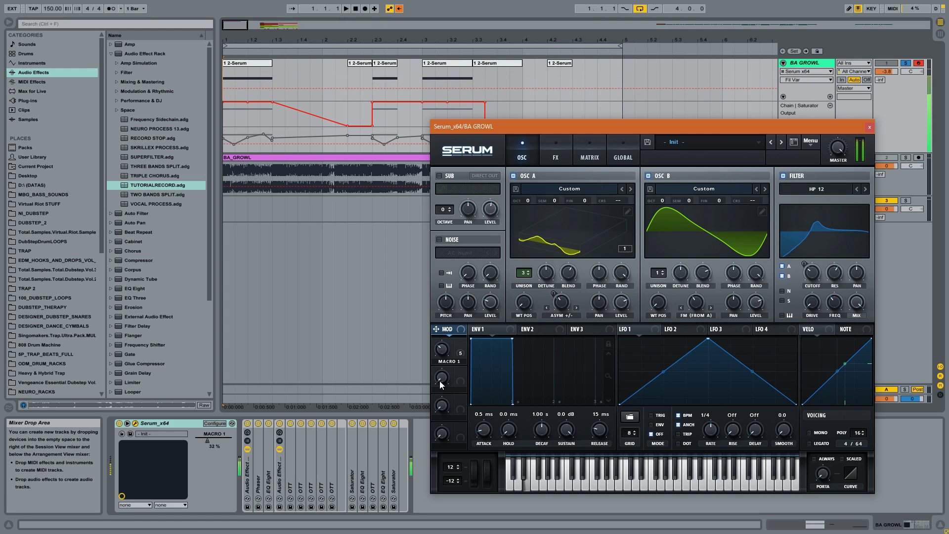
{"action": "left_click_drag", "start_coordinate": [441, 350], "coordinate": [461, 366]}
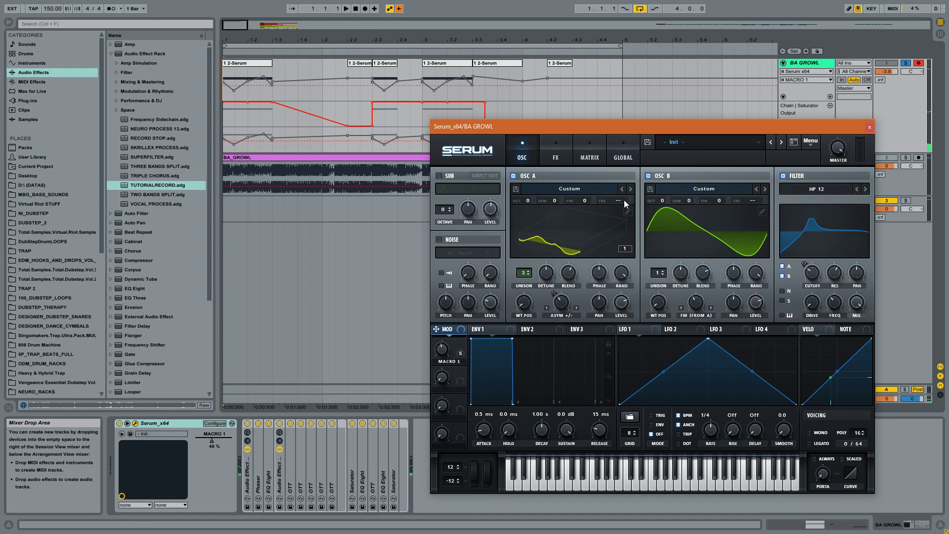
Step: Show Serum's effects page and sweep Macro 1 while examining the EQ's low-band frequency, ending at 39%
{"action": "left_click", "coordinate": [557, 148]}
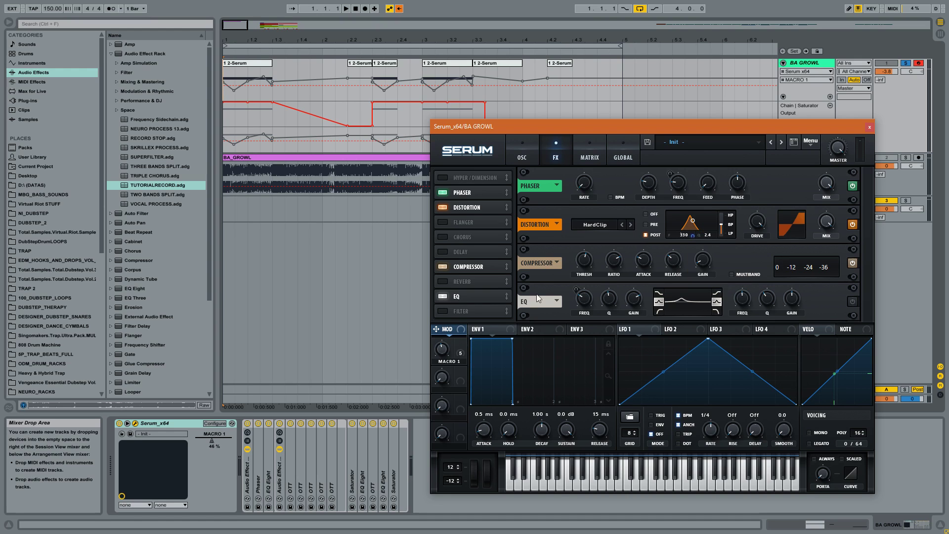
{"action": "left_click_drag", "start_coordinate": [445, 351], "coordinate": [466, 310]}
{"action": "left_click_drag", "start_coordinate": [444, 348], "coordinate": [443, 439]}
{"action": "mouse_move", "coordinate": [442, 350]}
{"action": "left_mouse_down"}
{"action": "mouse_move", "coordinate": [442, 379]}
{"action": "mouse_move", "coordinate": [441, 359]}
{"action": "left_mouse_up"}
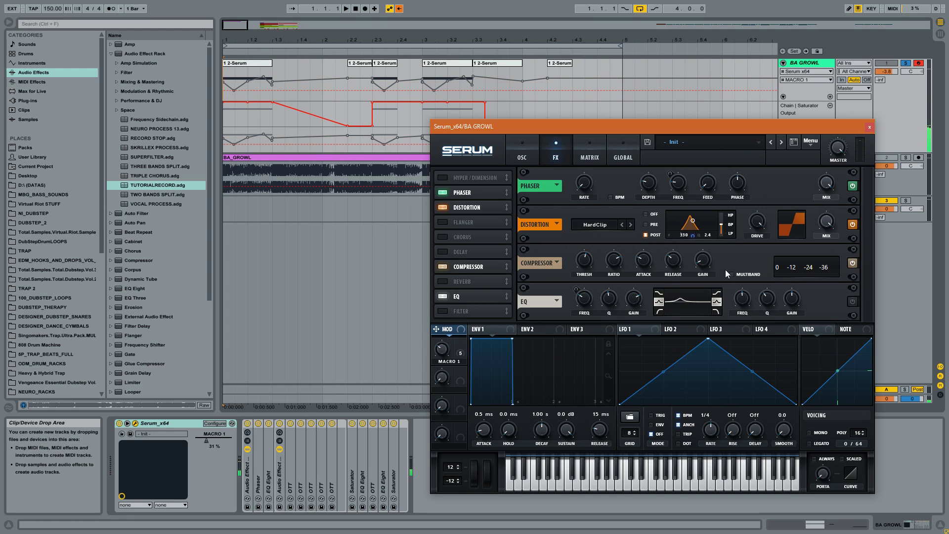
{"action": "left_click", "coordinate": [589, 300]}
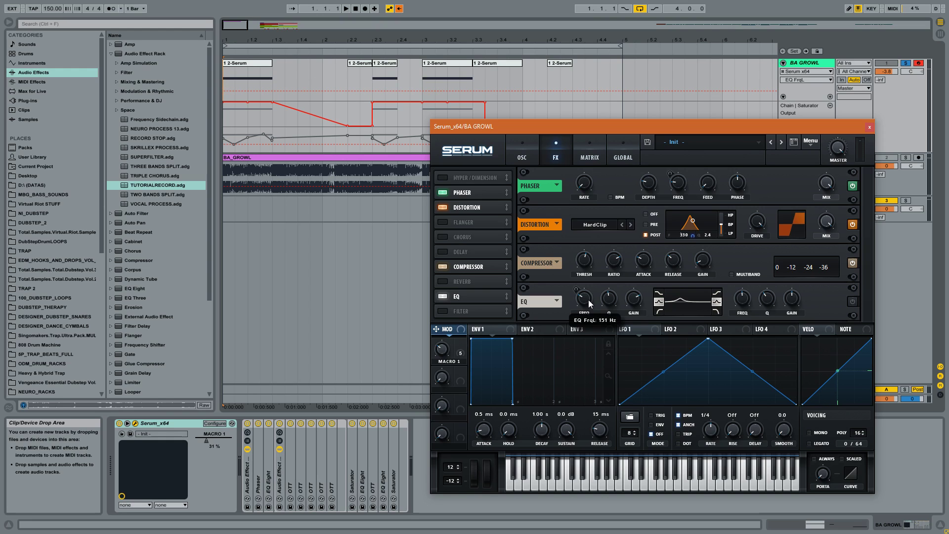
{"action": "left_click_drag", "start_coordinate": [443, 353], "coordinate": [466, 330]}
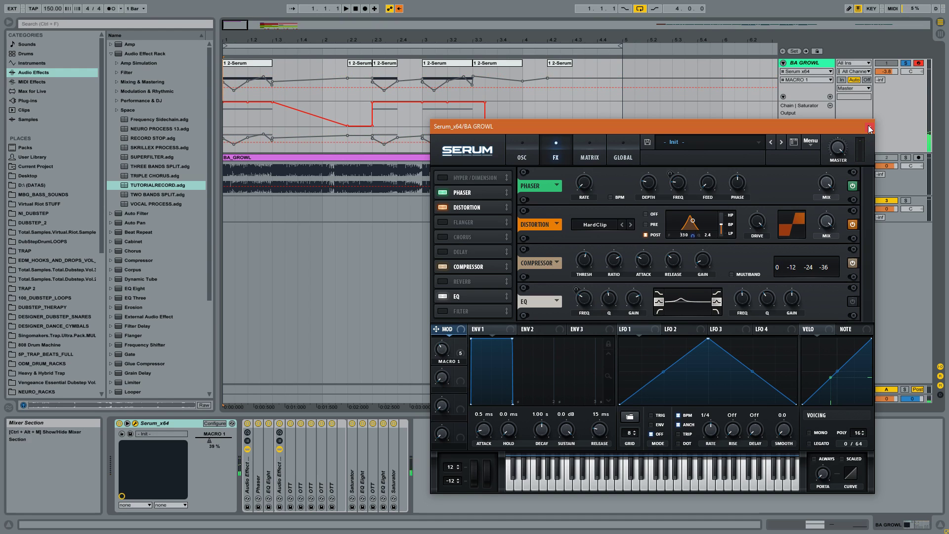
Step: Compare the sound with the main Audio Effect Rack bypassed while lowering Macro 1 to 27%, and reactivate the rack
{"action": "left_click", "coordinate": [247, 423]}
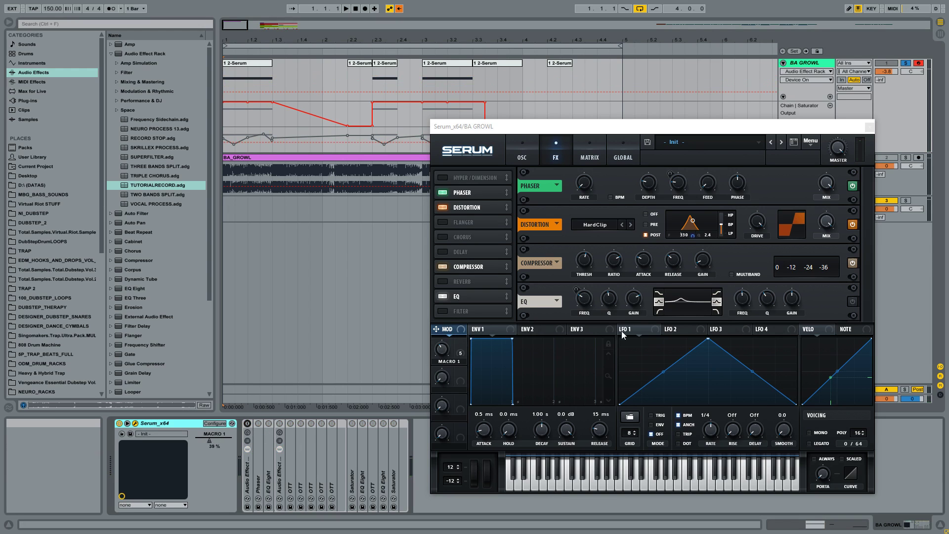
{"action": "left_click_drag", "start_coordinate": [443, 352], "coordinate": [465, 384]}
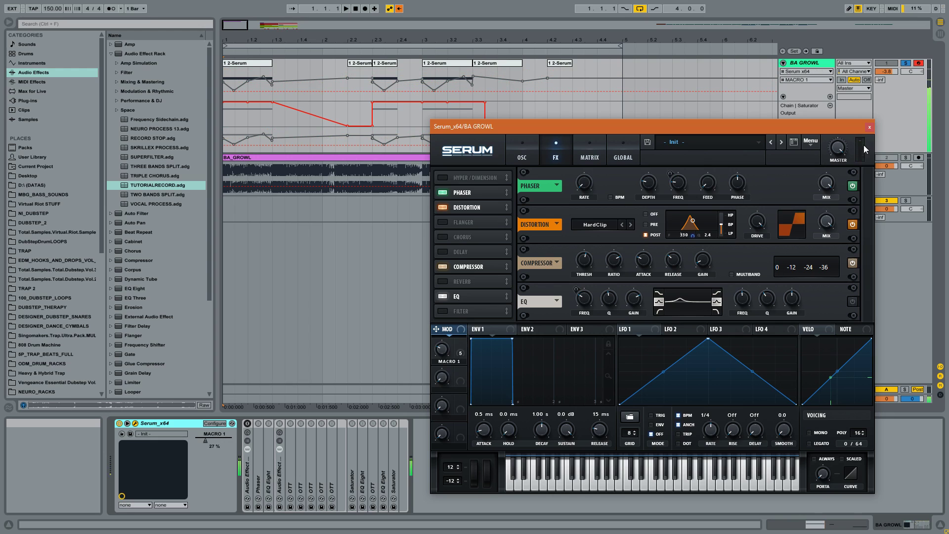
{"action": "left_click", "coordinate": [247, 423]}
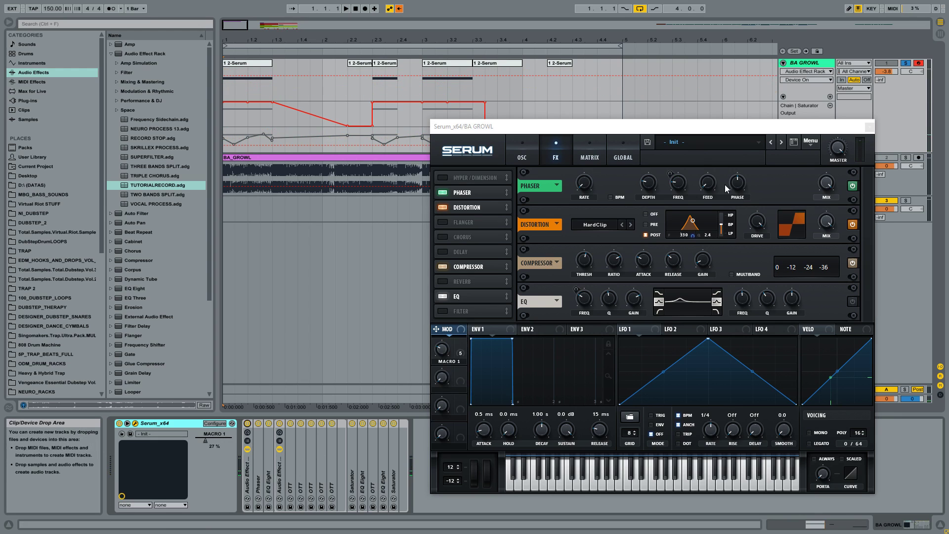
Step: Close the Serum window and go through the nested rack and OTT devices in the track's effect chain
{"action": "left_click_drag", "start_coordinate": [830, 128], "coordinate": [821, 90]}
{"action": "left_click", "coordinate": [858, 90]}
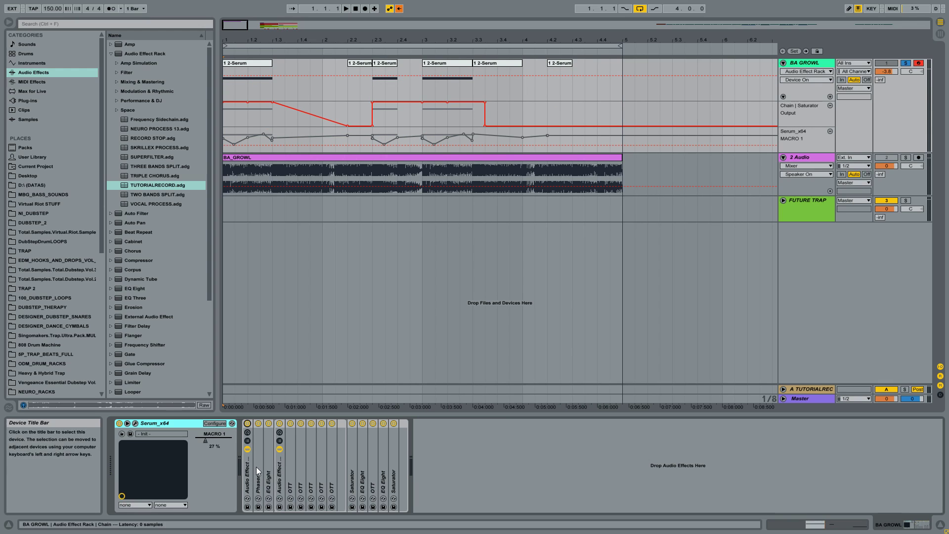
{"action": "left_click", "coordinate": [278, 474]}
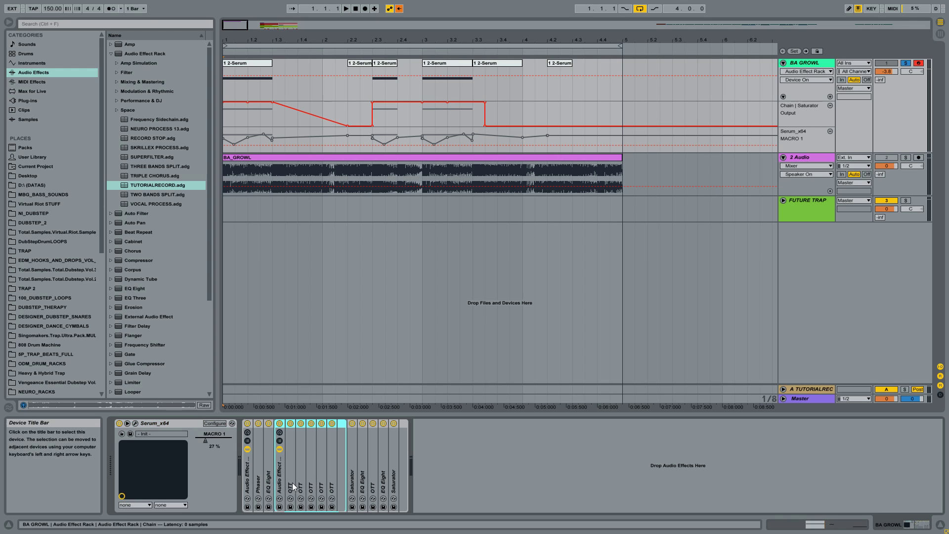
{"action": "left_click", "coordinate": [293, 482]}
{"action": "key", "text": "Right"}
{"action": "key", "text": "Right"}
{"action": "key", "text": "Right"}
{"action": "key", "text": "Right"}
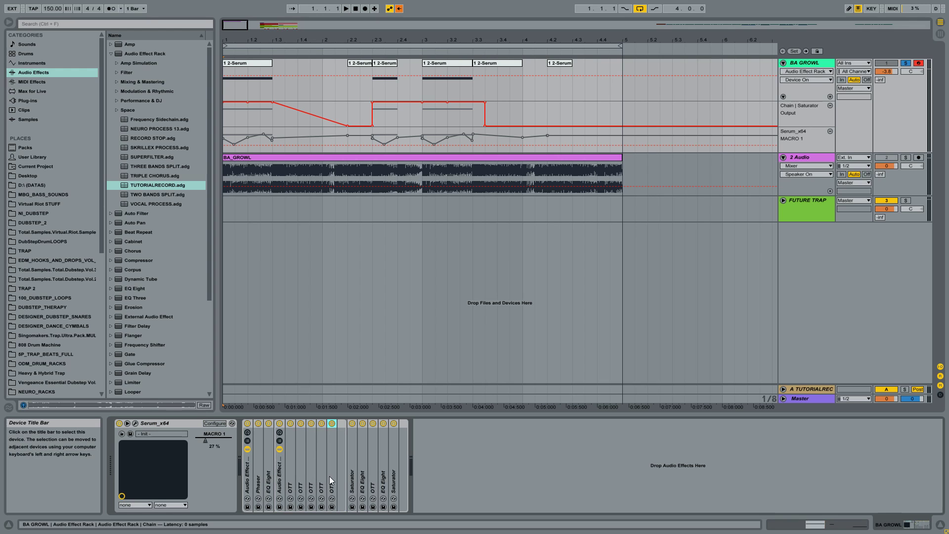
{"action": "left_click", "coordinate": [374, 475]}
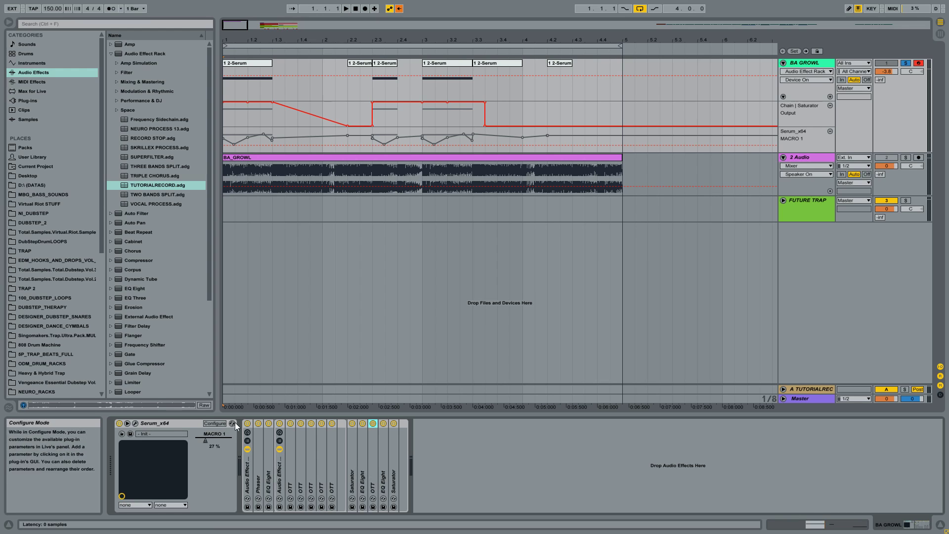
Step: Inspect the Phaser's settings and compare the sound with it active and bypassed while sweeping Macro 1
{"action": "left_click", "coordinate": [214, 440]}
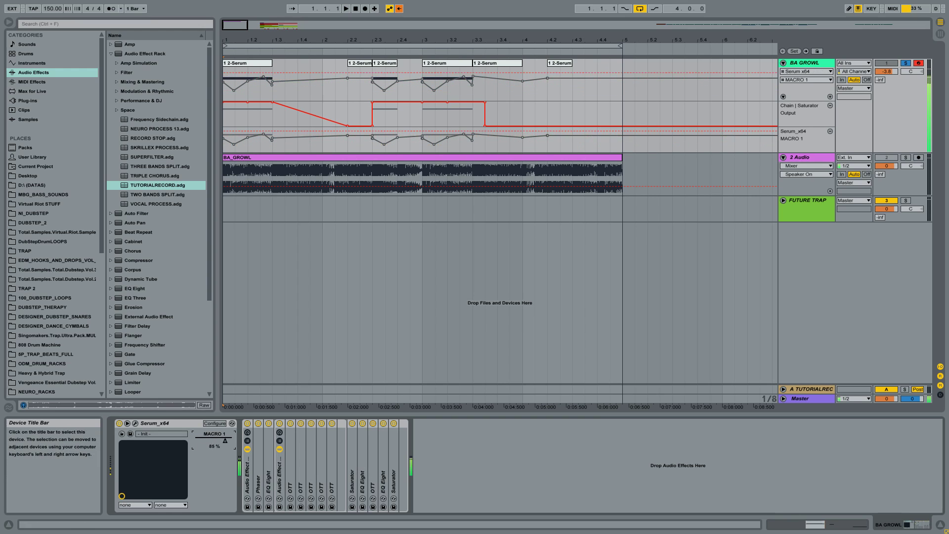
{"action": "mouse_move", "coordinate": [221, 440]}
{"action": "left_mouse_down"}
{"action": "mouse_move", "coordinate": [201, 440]}
{"action": "mouse_move", "coordinate": [216, 441]}
{"action": "left_mouse_up"}
{"action": "double_click", "coordinate": [257, 437]}
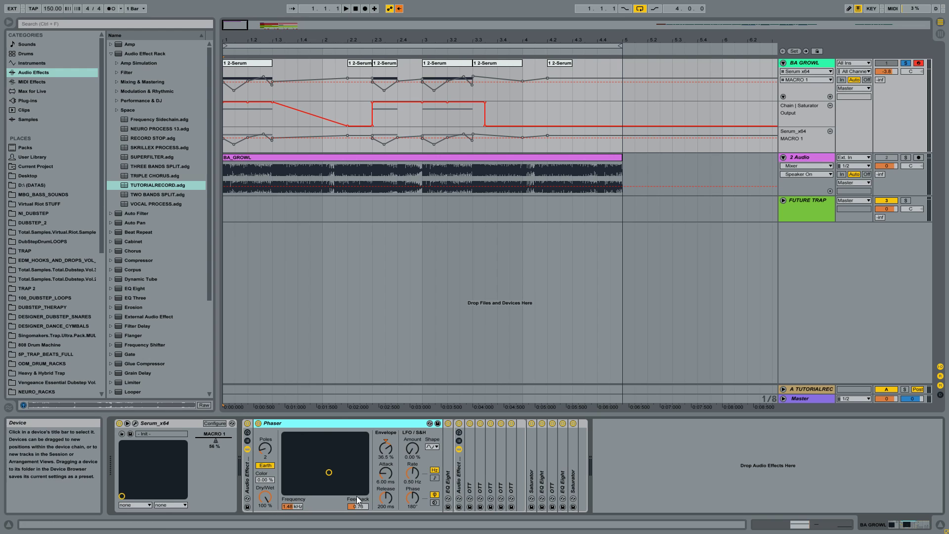
{"action": "double_click", "coordinate": [313, 425]}
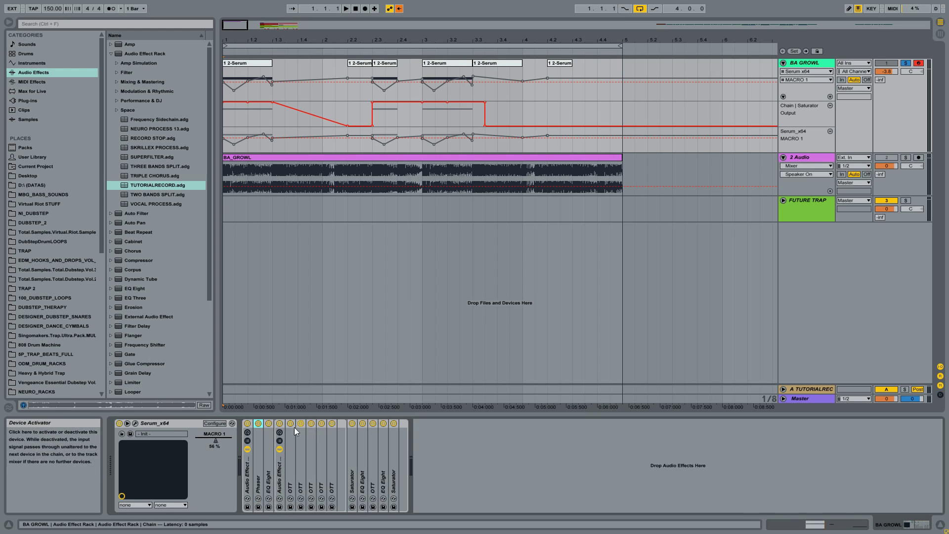
{"action": "left_click", "coordinate": [257, 423]}
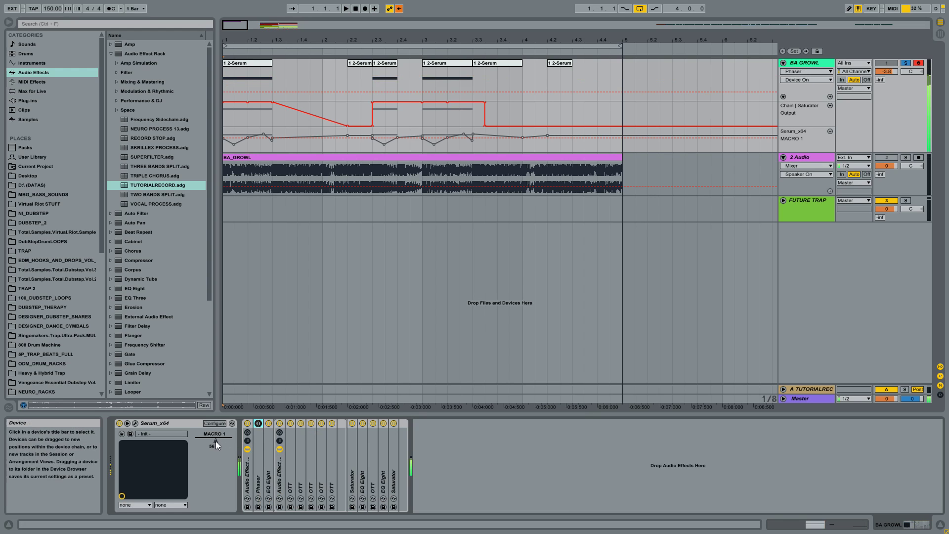
{"action": "mouse_move", "coordinate": [214, 441]}
{"action": "left_mouse_down"}
{"action": "mouse_move", "coordinate": [214, 417]}
{"action": "mouse_move", "coordinate": [223, 453]}
{"action": "left_mouse_up"}
{"action": "left_click", "coordinate": [258, 424]}
Step: Unfold the EQ Eight after the Phaser and toggle it off and on while sweeping Macro 1 to compare the sound
{"action": "double_click", "coordinate": [266, 456]}
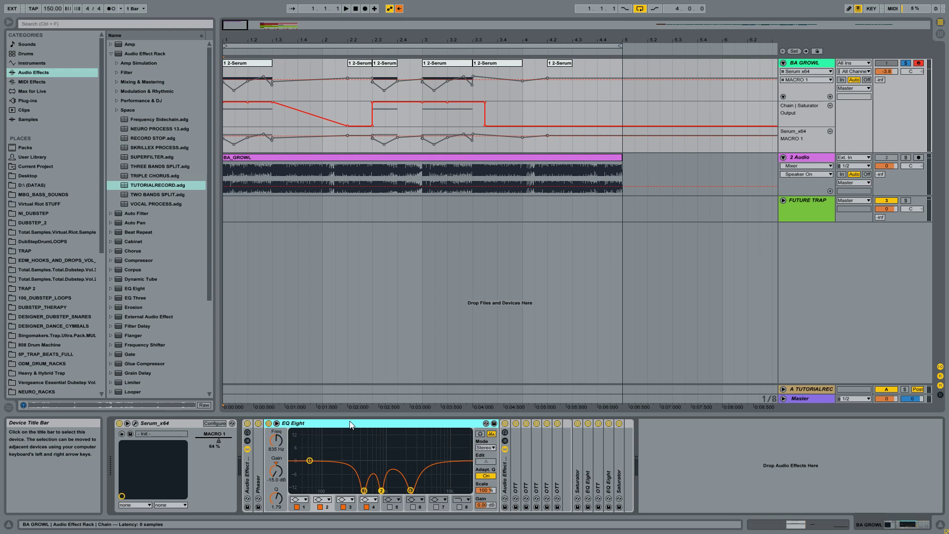
{"action": "left_click", "coordinate": [268, 424]}
{"action": "left_click_drag", "start_coordinate": [218, 441], "coordinate": [214, 418]}
{"action": "left_click", "coordinate": [269, 423]}
{"action": "left_click", "coordinate": [269, 423]}
{"action": "left_click", "coordinate": [268, 423]}
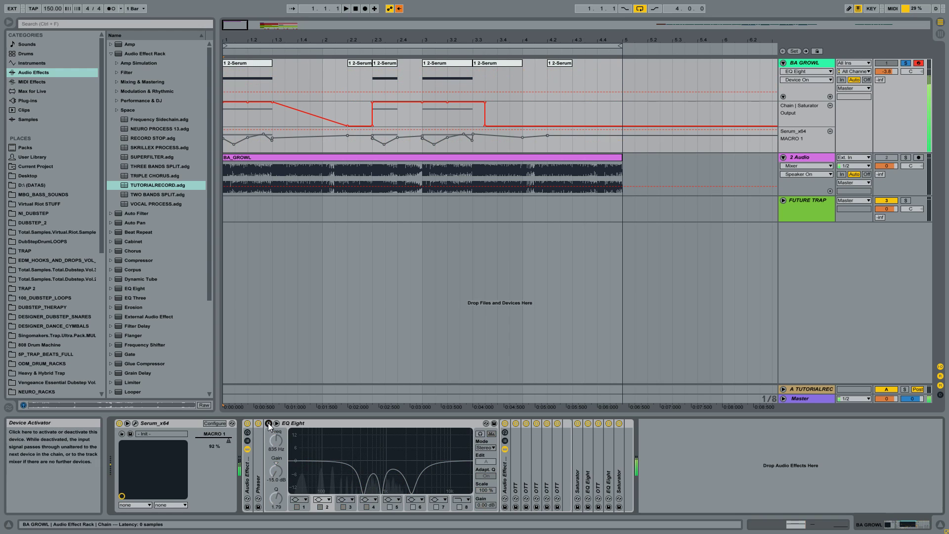
{"action": "left_click", "coordinate": [268, 423]}
Step: Sweep Macro 1 with the EQ Eight active, ending at 66%, and fold the EQ Eight again
{"action": "left_click_drag", "start_coordinate": [235, 440], "coordinate": [235, 470]}
{"action": "left_click", "coordinate": [306, 424]}
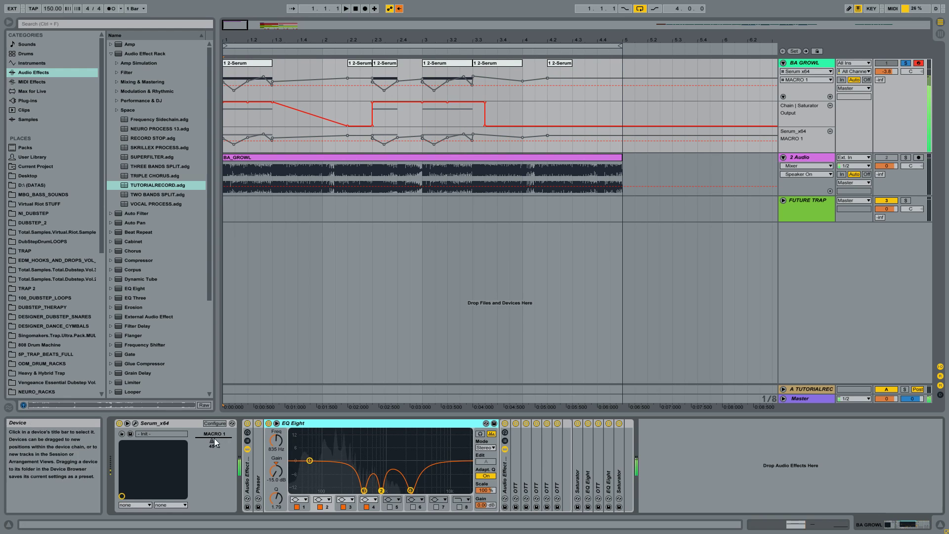
{"action": "left_click_drag", "start_coordinate": [213, 439], "coordinate": [213, 424]}
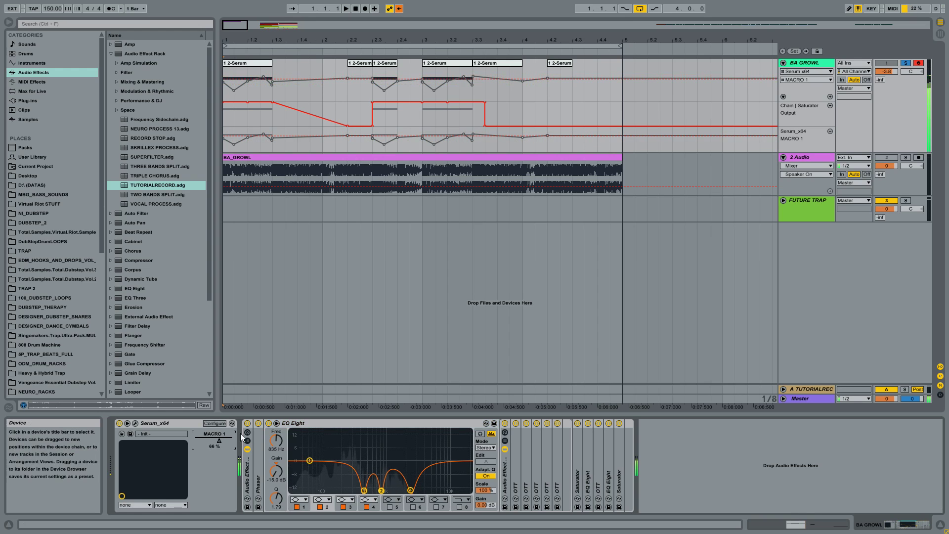
{"action": "left_click", "coordinate": [337, 426]}
{"action": "double_click", "coordinate": [337, 426]}
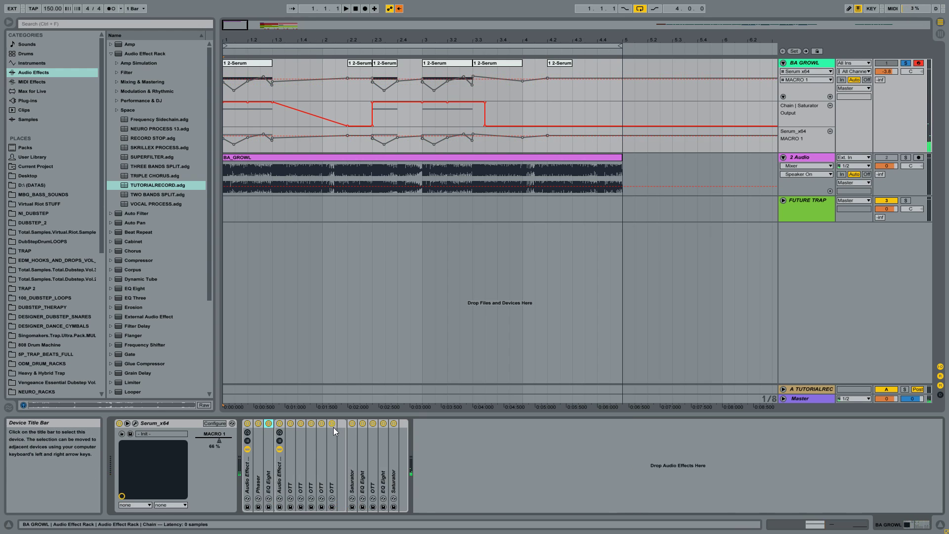
Step: Bypass the nested OTT rack, sweep Macro 1 to hear the growl without it, and reactivate the rack
{"action": "left_click", "coordinate": [279, 465]}
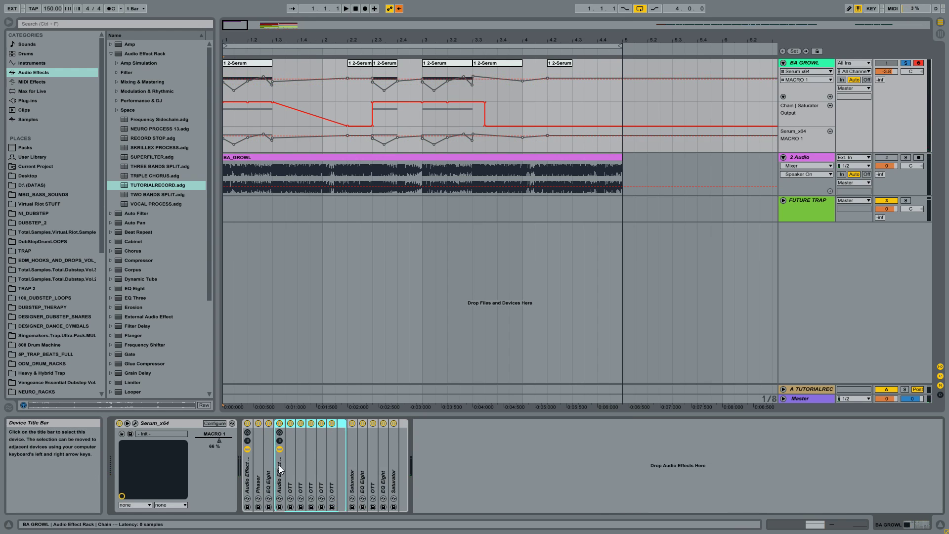
{"action": "left_click", "coordinate": [279, 423]}
{"action": "left_click_drag", "start_coordinate": [221, 441], "coordinate": [220, 428]}
{"action": "left_click", "coordinate": [279, 424]}
Step: Bypass only the last OTT in the nested rack, sweep Macro 1, and reactivate that OTT
{"action": "left_click", "coordinate": [333, 424]}
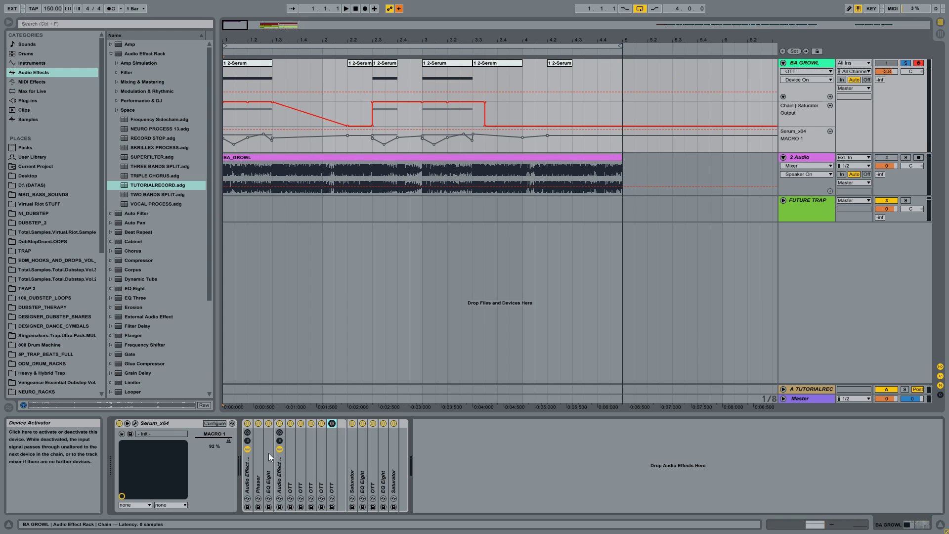
{"action": "mouse_move", "coordinate": [226, 440]}
{"action": "left_mouse_down"}
{"action": "mouse_move", "coordinate": [202, 441]}
{"action": "mouse_move", "coordinate": [229, 441]}
{"action": "left_mouse_up"}
{"action": "left_click", "coordinate": [331, 424]}
Step: Bypass the last three OTTs and reactivate them one by one while sweeping Macro 1 to hear each one's contribution
{"action": "left_click", "coordinate": [332, 424]}
{"action": "left_click", "coordinate": [321, 423]}
{"action": "left_click", "coordinate": [310, 424]}
{"action": "mouse_move", "coordinate": [233, 444]}
{"action": "left_mouse_down"}
{"action": "mouse_move", "coordinate": [233, 464]}
{"action": "mouse_move", "coordinate": [217, 440]}
{"action": "mouse_move", "coordinate": [230, 440]}
{"action": "left_mouse_up"}
{"action": "left_click", "coordinate": [311, 424]}
{"action": "left_click", "coordinate": [321, 423]}
{"action": "left_click_drag", "start_coordinate": [224, 438], "coordinate": [214, 438]}
{"action": "left_click", "coordinate": [331, 423]}
Step: Bypass the last four OTTs while sweeping Macro 1, and reactivate them all, leaving Macro 1 at 79%
{"action": "left_click", "coordinate": [331, 424]}
{"action": "left_click", "coordinate": [321, 424]}
{"action": "left_click", "coordinate": [311, 423]}
{"action": "mouse_move", "coordinate": [216, 440]}
{"action": "left_mouse_down"}
{"action": "mouse_move", "coordinate": [204, 439]}
{"action": "mouse_move", "coordinate": [227, 440]}
{"action": "left_mouse_up"}
{"action": "left_click", "coordinate": [301, 423]}
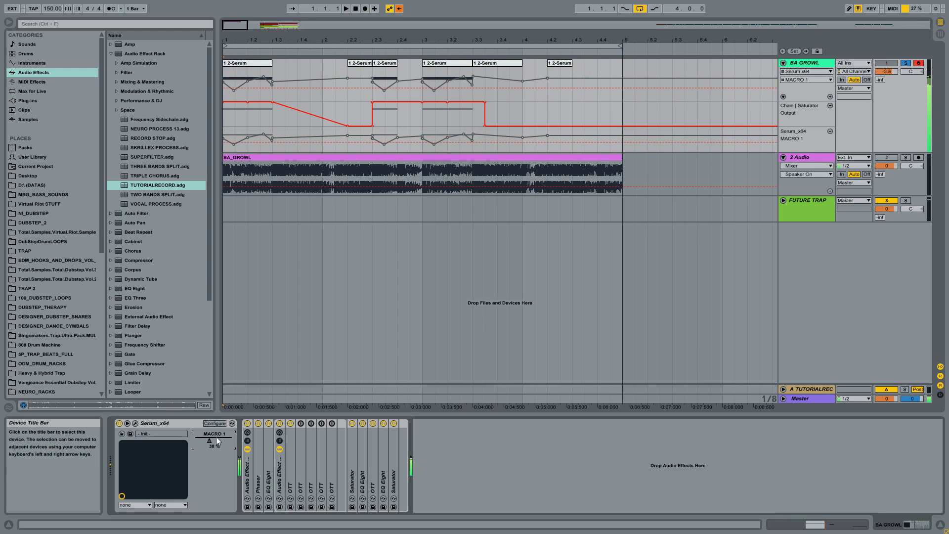
{"action": "left_click", "coordinate": [300, 423]}
{"action": "mouse_move", "coordinate": [228, 439]}
{"action": "left_mouse_down"}
{"action": "mouse_move", "coordinate": [210, 440]}
{"action": "mouse_move", "coordinate": [224, 440]}
{"action": "left_mouse_up"}
{"action": "left_click", "coordinate": [311, 424]}
{"action": "left_click", "coordinate": [332, 424]}
{"action": "left_click", "coordinate": [321, 424]}
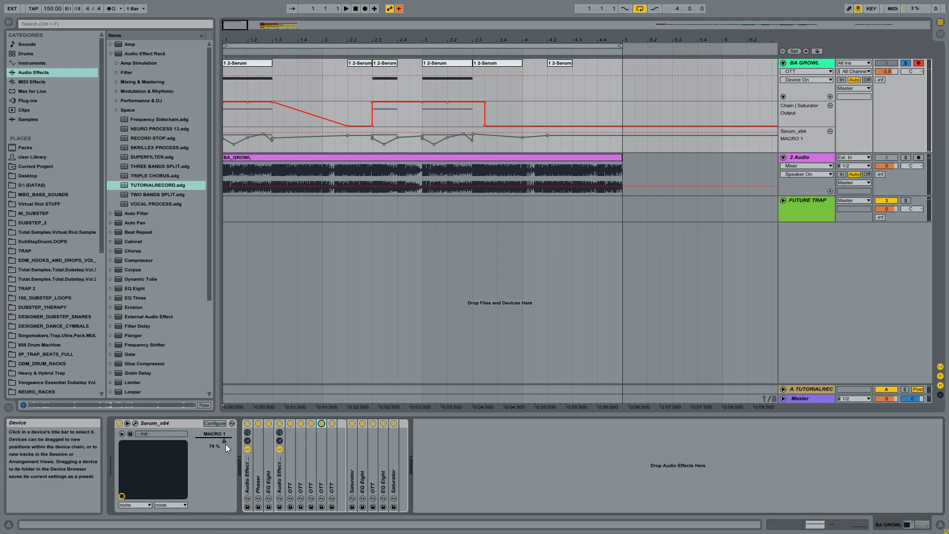
Step: Sweep Macro 1 with the whole OTT chain active, ending at 90%
{"action": "left_click_drag", "start_coordinate": [224, 439], "coordinate": [208, 439]}
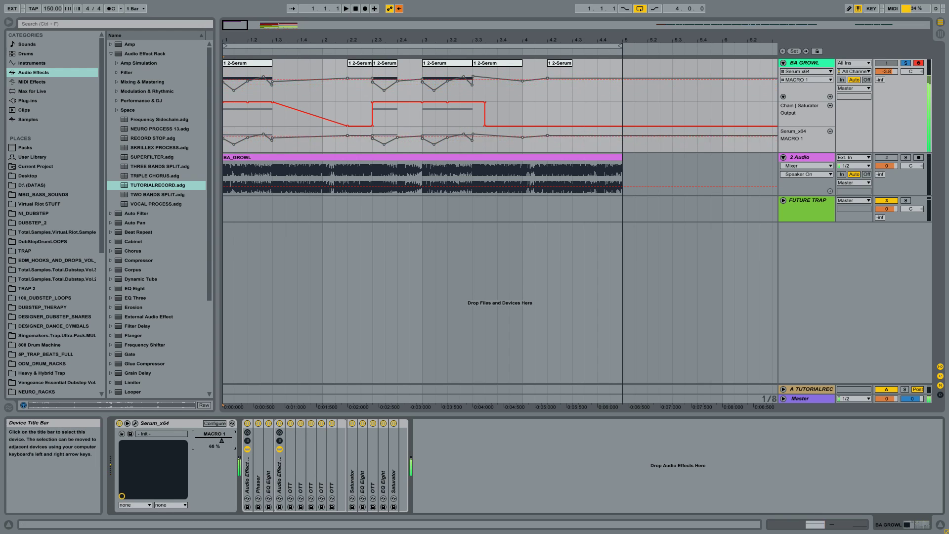
{"action": "left_click_drag", "start_coordinate": [221, 440], "coordinate": [227, 441]}
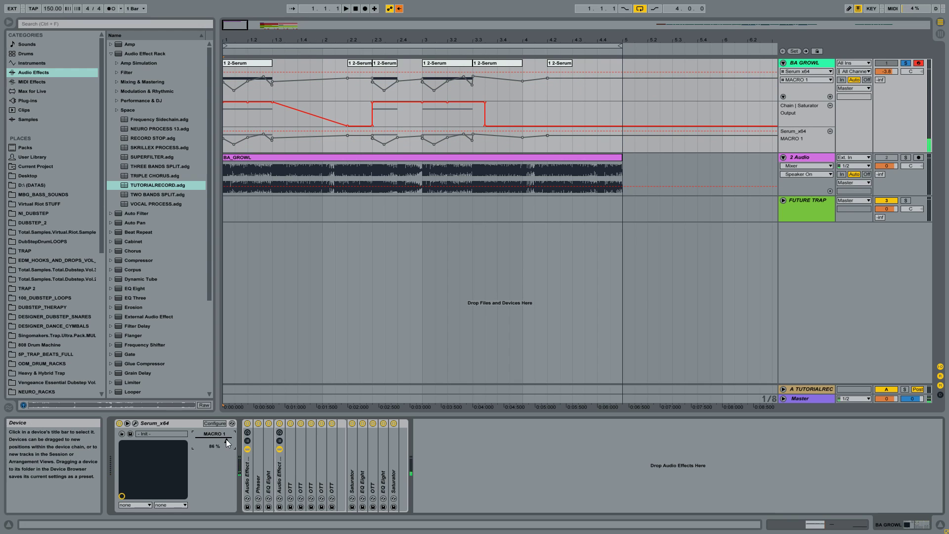
{"action": "mouse_move", "coordinate": [227, 441]}
{"action": "left_mouse_down"}
{"action": "mouse_move", "coordinate": [218, 440]}
{"action": "mouse_move", "coordinate": [228, 438]}
{"action": "left_mouse_up"}
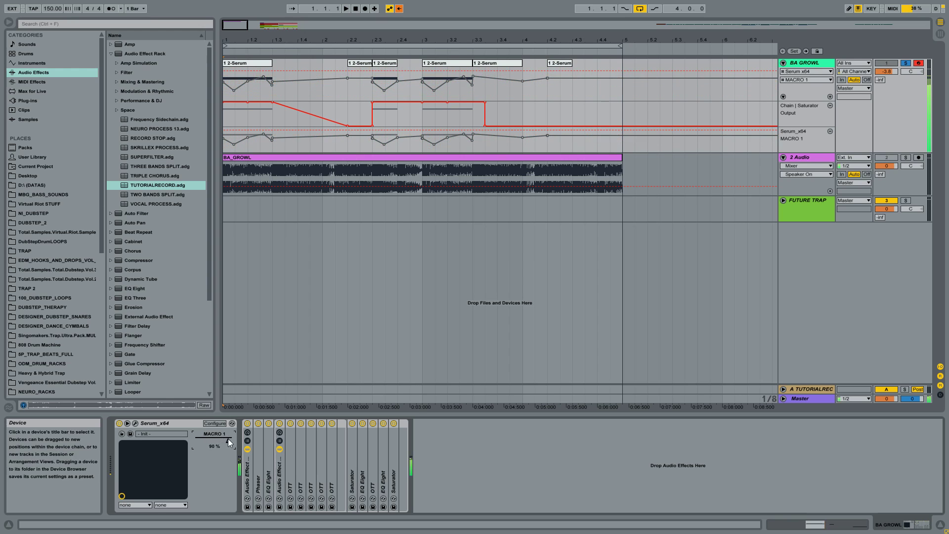
Step: Bypass the last three OTTs, reactivate them, and sweep Macro 1 to compare the sound, leaving it at 44%
{"action": "left_click", "coordinate": [332, 424]}
{"action": "left_click", "coordinate": [321, 423]}
{"action": "left_click", "coordinate": [311, 424]}
{"action": "left_click_drag", "start_coordinate": [228, 441], "coordinate": [211, 440]}
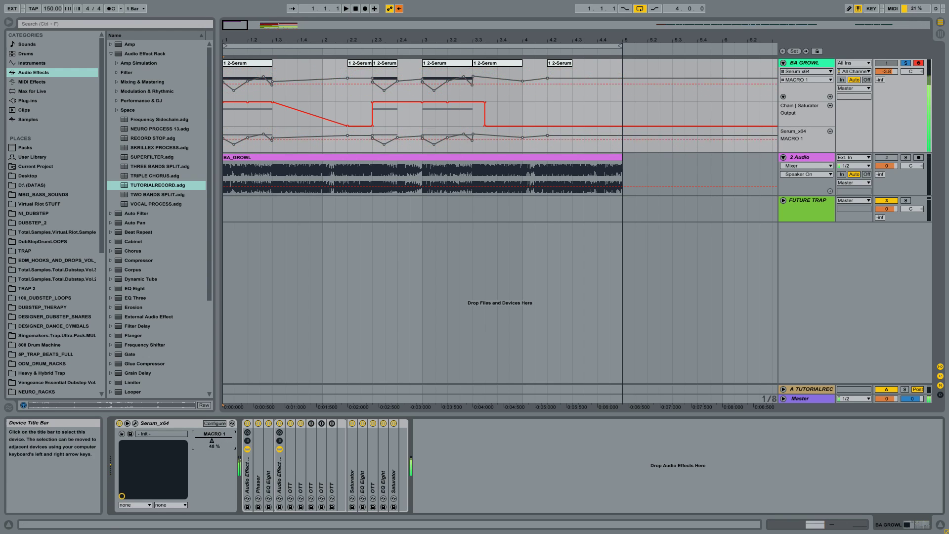
{"action": "left_click", "coordinate": [311, 423]}
{"action": "left_click", "coordinate": [322, 423]}
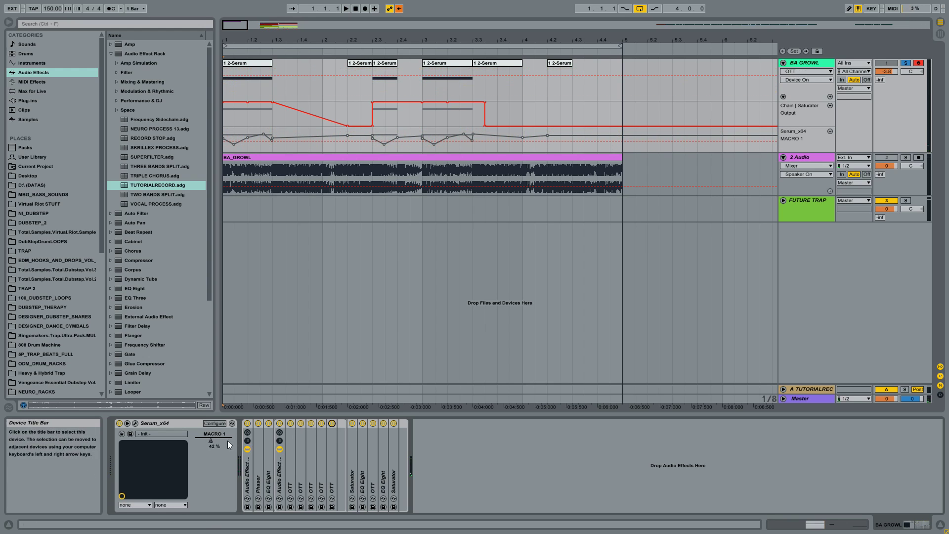
{"action": "mouse_move", "coordinate": [226, 440]}
{"action": "left_mouse_down"}
{"action": "mouse_move", "coordinate": [225, 430]}
{"action": "mouse_move", "coordinate": [221, 439]}
{"action": "left_mouse_up"}
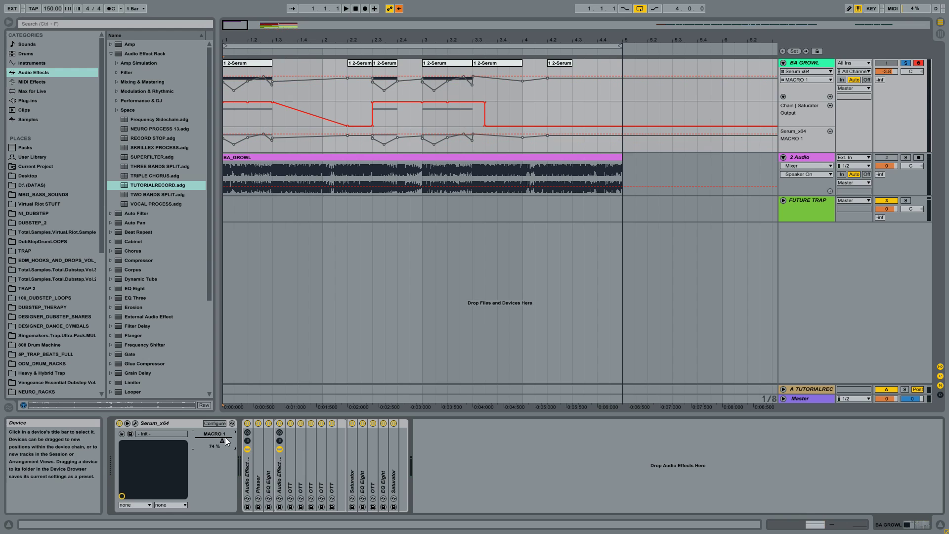
{"action": "mouse_move", "coordinate": [225, 437]}
{"action": "left_mouse_down"}
{"action": "mouse_move", "coordinate": [212, 439]}
{"action": "mouse_move", "coordinate": [212, 426]}
{"action": "mouse_move", "coordinate": [212, 443]}
{"action": "left_mouse_up"}
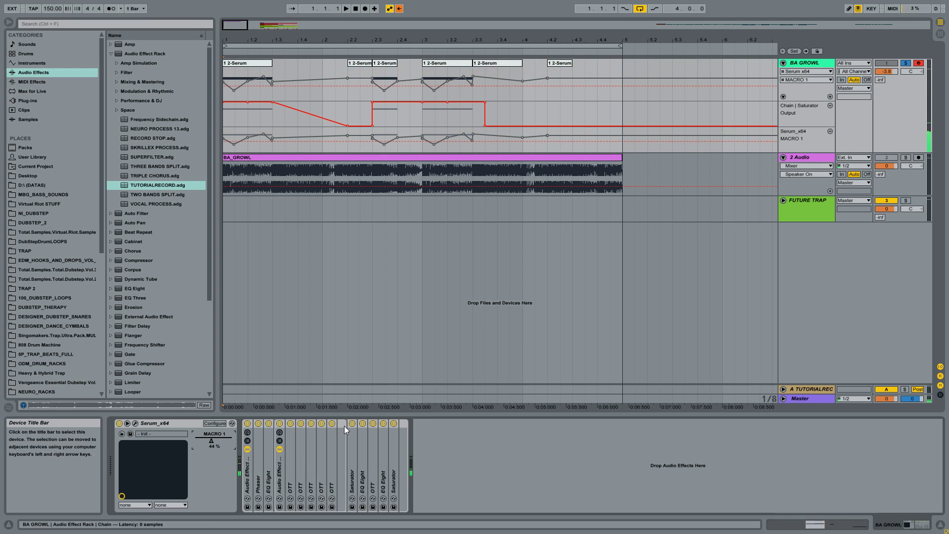
Step: Hide the nested rack's devices, examine the settings of the Saturator following it, and fold the Saturator again
{"action": "left_click", "coordinate": [280, 468]}
{"action": "double_click", "coordinate": [280, 467]}
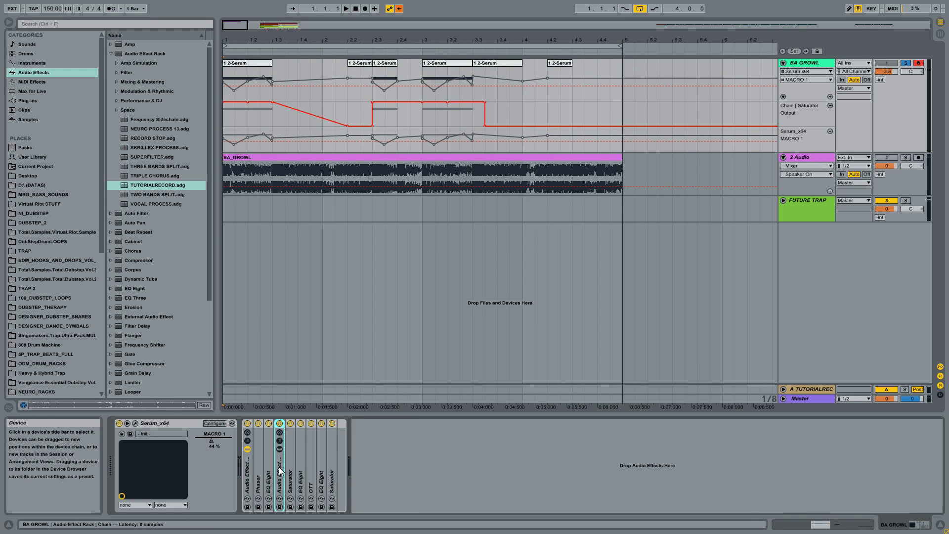
{"action": "double_click", "coordinate": [290, 459]}
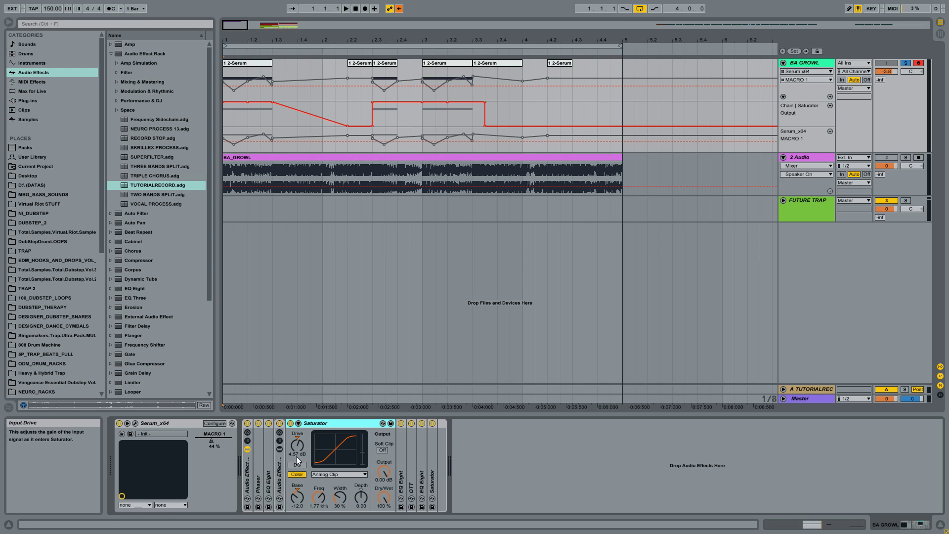
{"action": "double_click", "coordinate": [322, 423]}
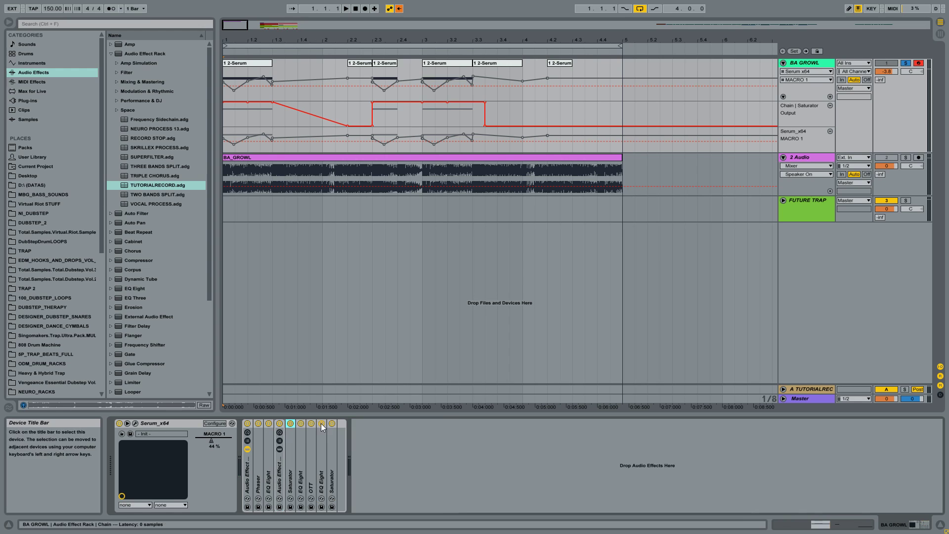
Step: Unfold the EQ Eight after the Saturator, select band 4, and compare the EQ bypassed and active while sweeping Macro 1
{"action": "double_click", "coordinate": [300, 449]}
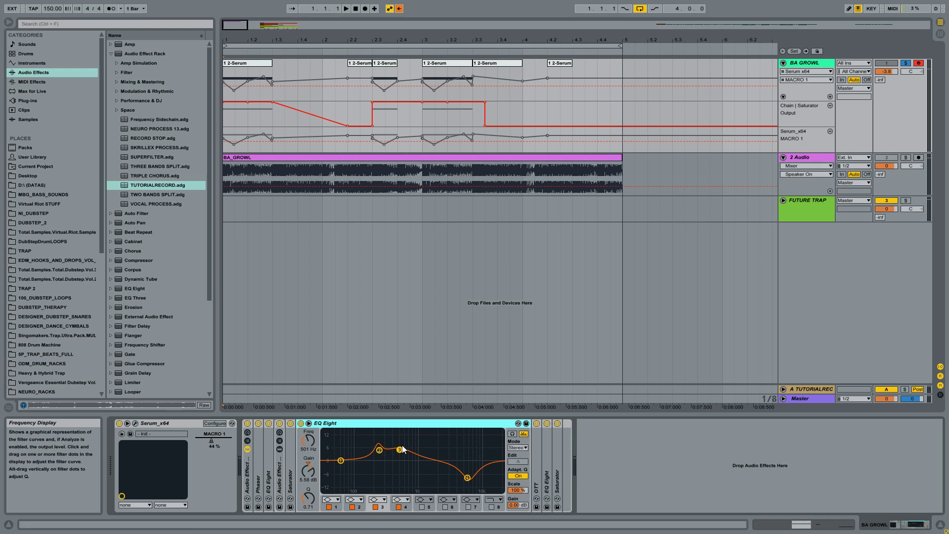
{"action": "left_click", "coordinate": [467, 477]}
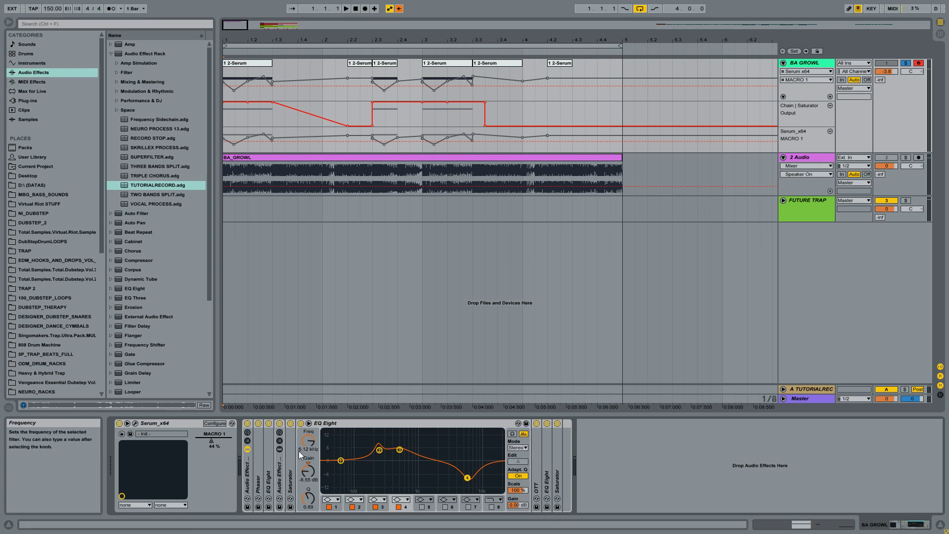
{"action": "left_click_drag", "start_coordinate": [211, 441], "coordinate": [223, 440]}
{"action": "left_click", "coordinate": [301, 424]}
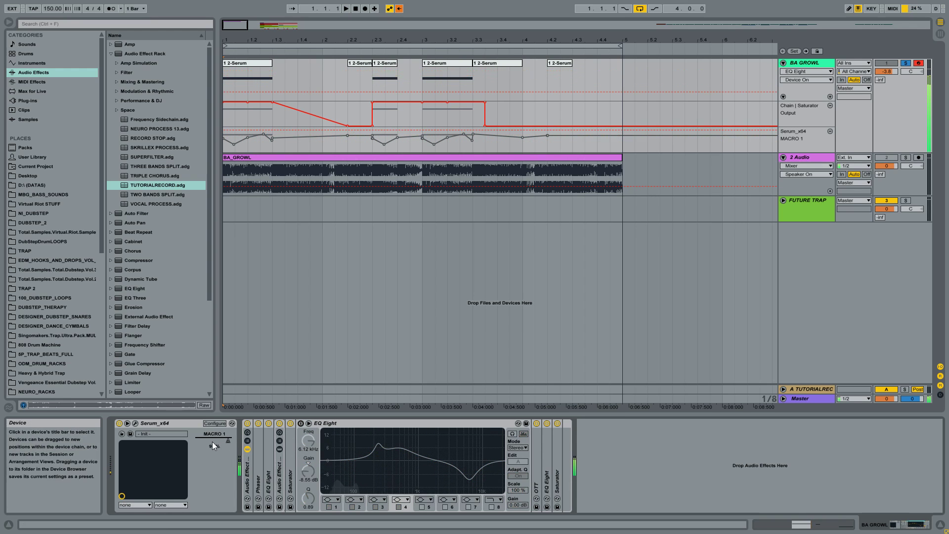
{"action": "left_click", "coordinate": [213, 442]}
{"action": "left_click_drag", "start_coordinate": [215, 438], "coordinate": [215, 457]}
{"action": "left_click", "coordinate": [301, 424]}
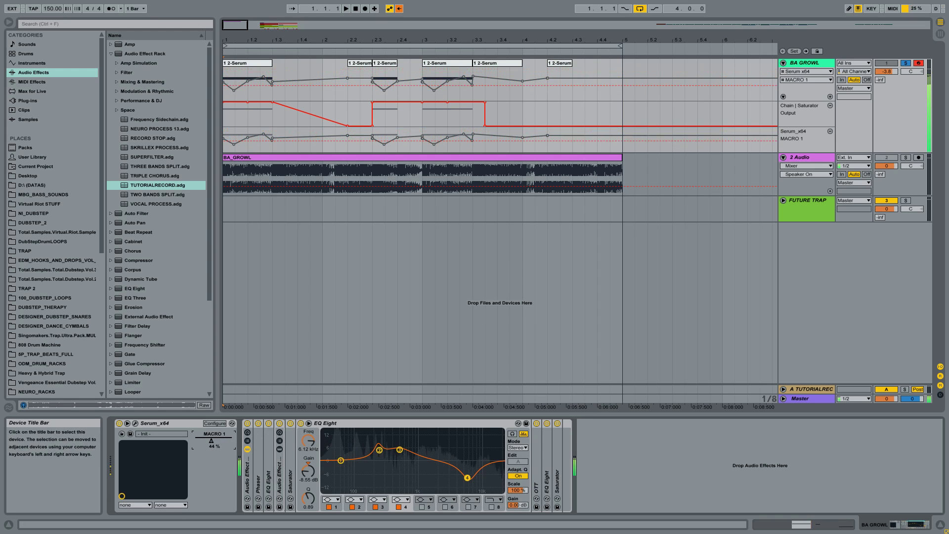
Step: Examine the OTT after the EQ Eight, and fold both devices again
{"action": "double_click", "coordinate": [535, 441]}
{"action": "double_click", "coordinate": [398, 424]}
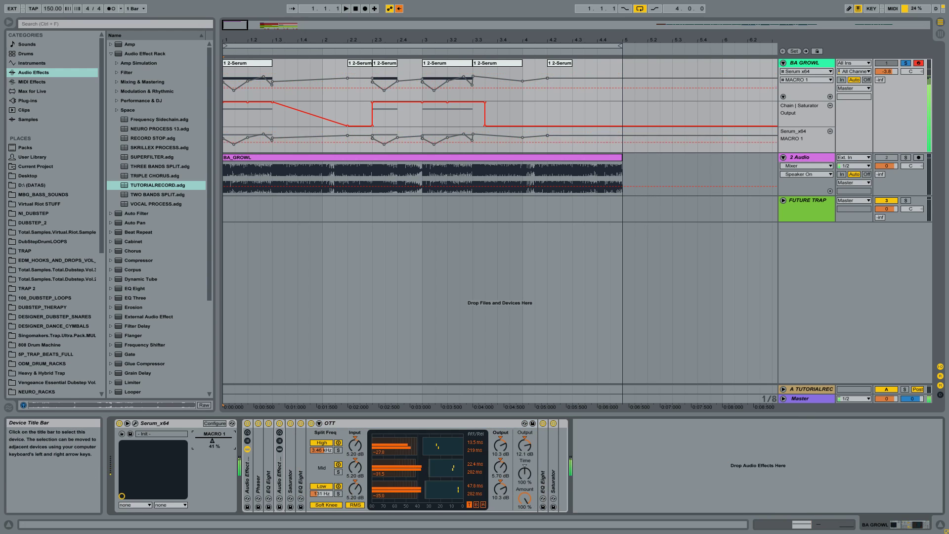
{"action": "double_click", "coordinate": [347, 423]}
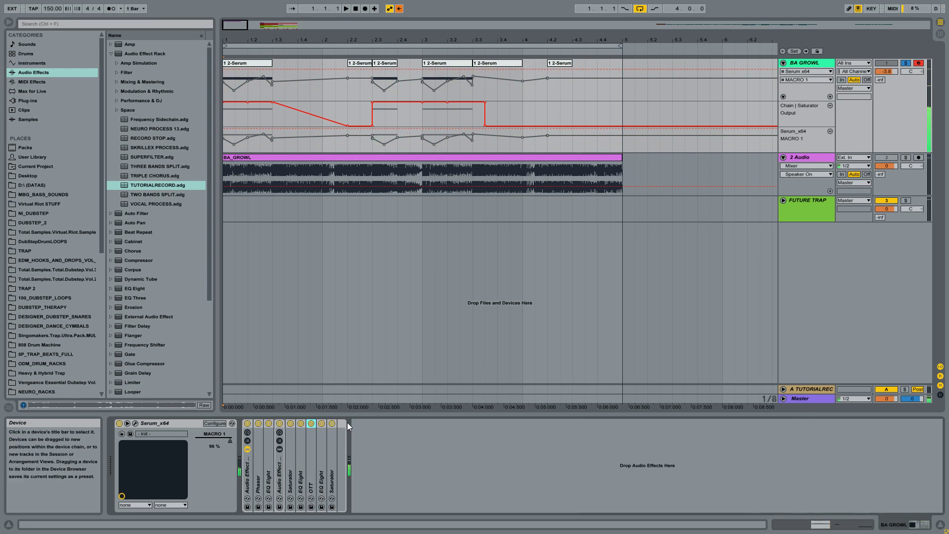
Step: Unfold the EQ Eight after the OTT, compare it bypassed and active while sweeping Macro 1, and fold it again
{"action": "double_click", "coordinate": [322, 451]}
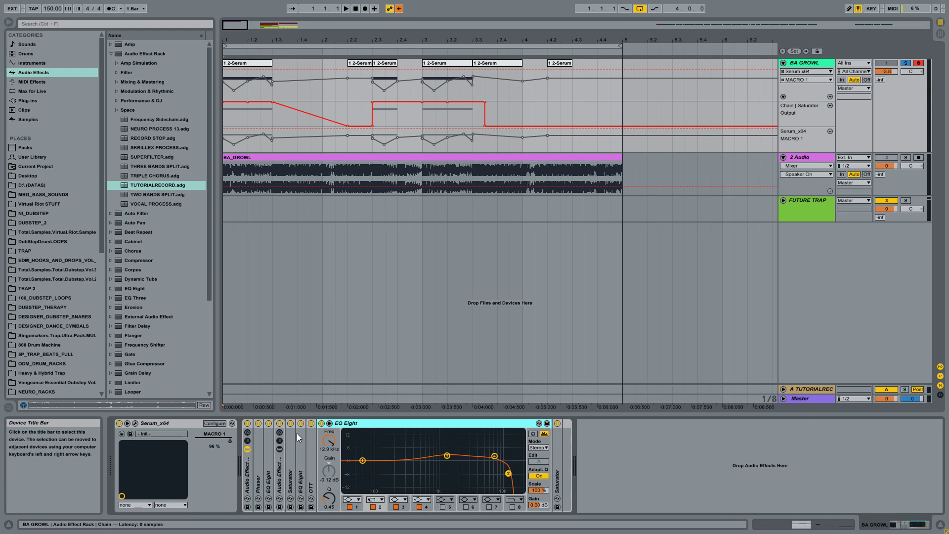
{"action": "left_click", "coordinate": [321, 423]}
{"action": "mouse_move", "coordinate": [231, 437]}
{"action": "left_mouse_down"}
{"action": "mouse_move", "coordinate": [231, 446]}
{"action": "mouse_move", "coordinate": [205, 440]}
{"action": "mouse_move", "coordinate": [225, 441]}
{"action": "mouse_move", "coordinate": [210, 440]}
{"action": "mouse_move", "coordinate": [212, 459]}
{"action": "mouse_move", "coordinate": [224, 441]}
{"action": "left_mouse_up"}
{"action": "left_click", "coordinate": [321, 423]}
{"action": "double_click", "coordinate": [370, 425]}
Step: Unfold the final Saturator, sweep Macro 1 to 63%, and display the automation of the Saturator's Output
{"action": "double_click", "coordinate": [336, 449]}
{"action": "mouse_move", "coordinate": [224, 440]}
{"action": "left_mouse_down"}
{"action": "mouse_move", "coordinate": [223, 454]}
{"action": "mouse_move", "coordinate": [212, 440]}
{"action": "mouse_move", "coordinate": [229, 441]}
{"action": "mouse_move", "coordinate": [218, 440]}
{"action": "left_mouse_up"}
{"action": "left_click", "coordinate": [424, 470]}
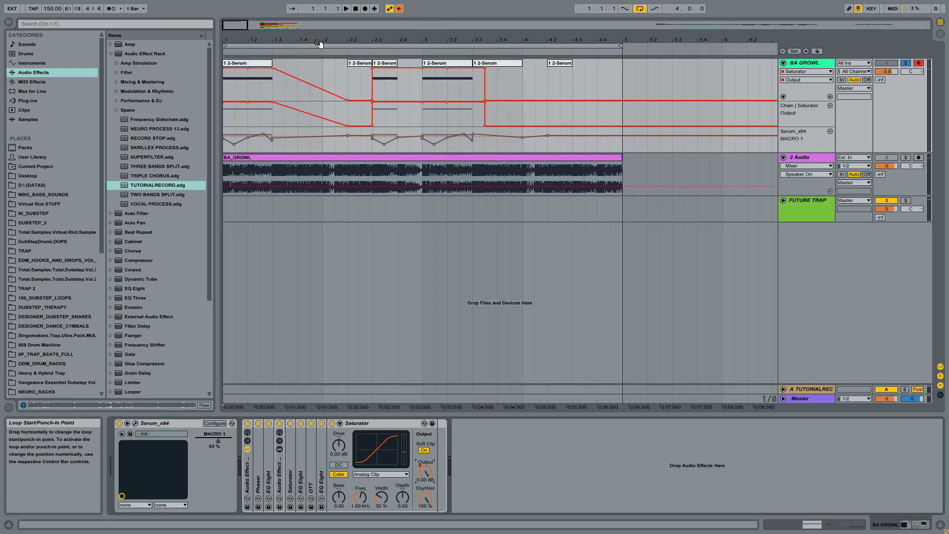
Step: Freeze the BA GROWL track, mark the tail after the first clip from 1.3.1 to 1.4.2, and unfreeze the track
{"action": "left_click_drag", "start_coordinate": [221, 40], "coordinate": [222, 52]}
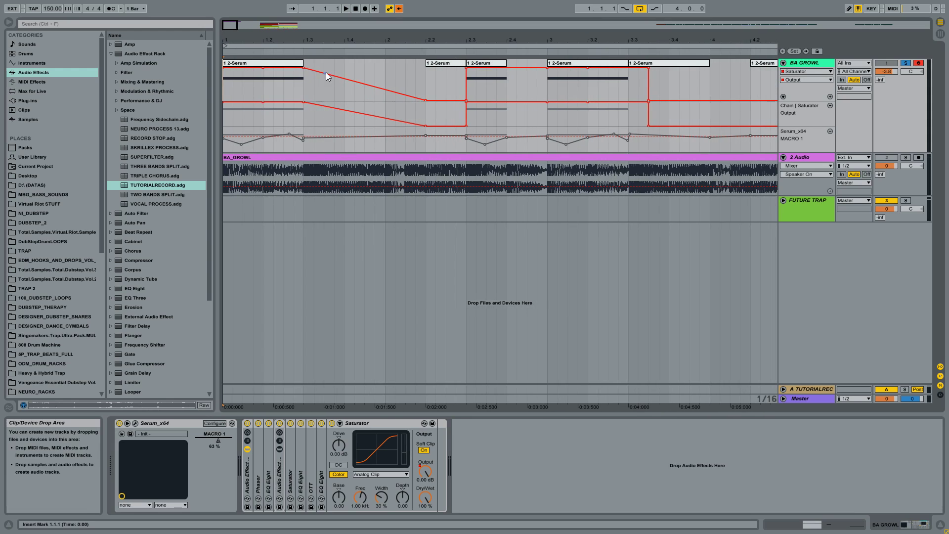
{"action": "right_click", "coordinate": [806, 66]}
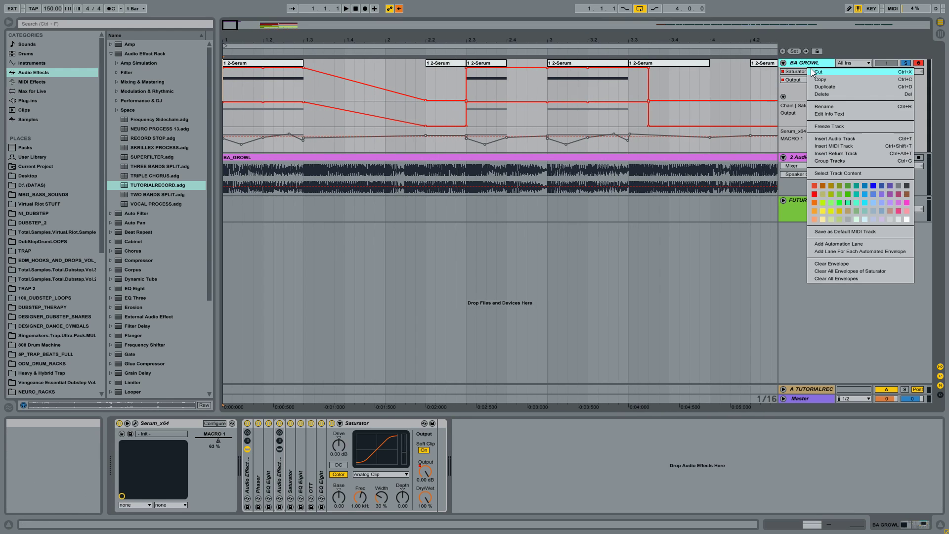
{"action": "left_click", "coordinate": [837, 127]}
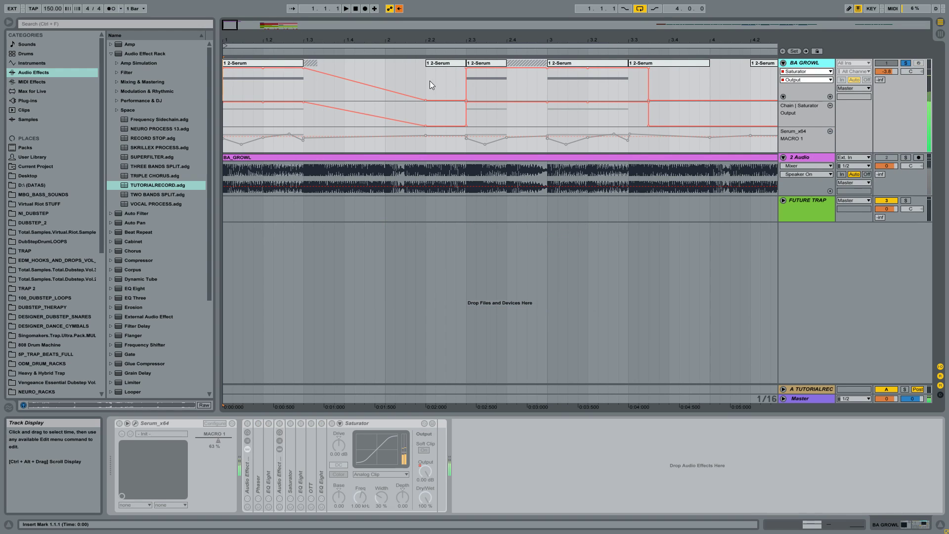
{"action": "left_click", "coordinate": [308, 80]}
{"action": "left_click_drag", "start_coordinate": [308, 80], "coordinate": [358, 78]}
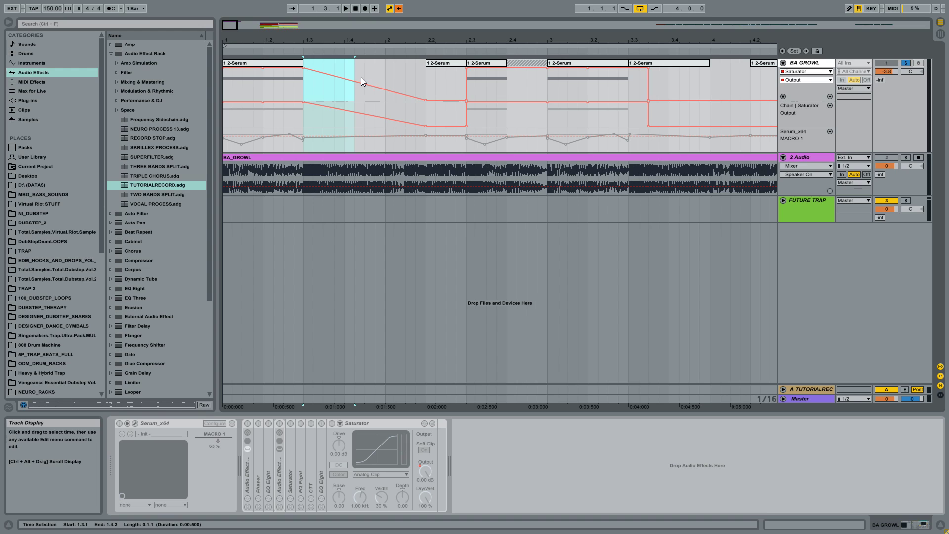
{"action": "left_click", "coordinate": [783, 74]}
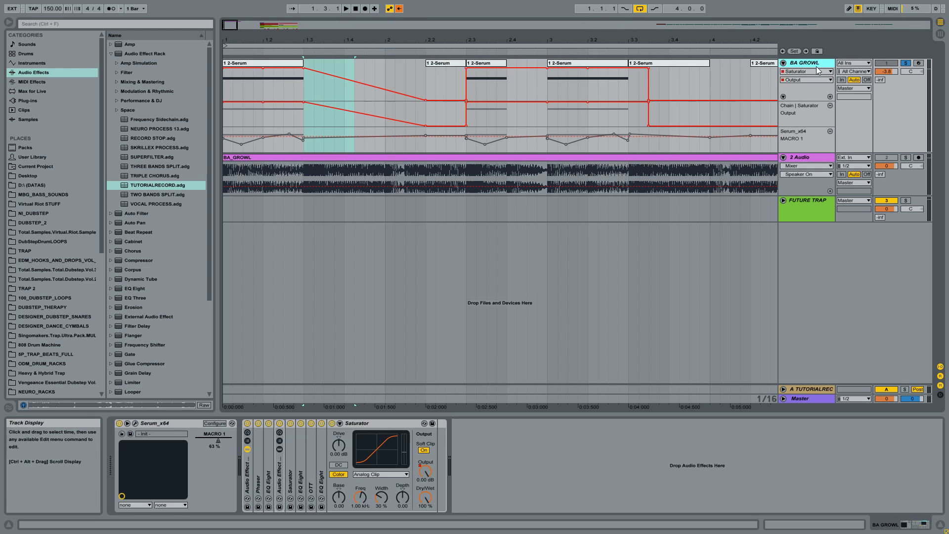
Step: Reshape the final Saturator's Output automation so that it drops sharply at the end of the first clip
{"action": "left_click", "coordinate": [345, 65]}
{"action": "left_click_drag", "start_coordinate": [345, 66], "coordinate": [303, 73]}
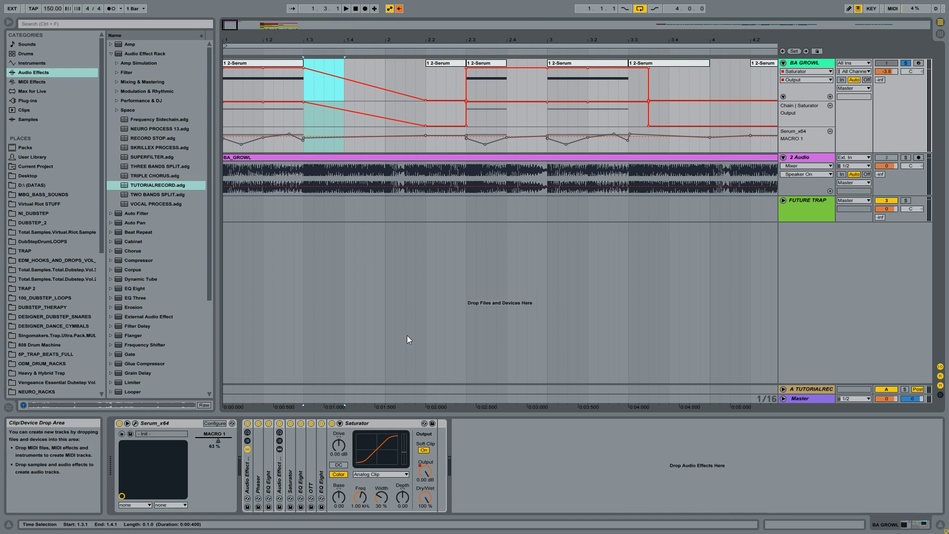
{"action": "left_click", "coordinate": [428, 474]}
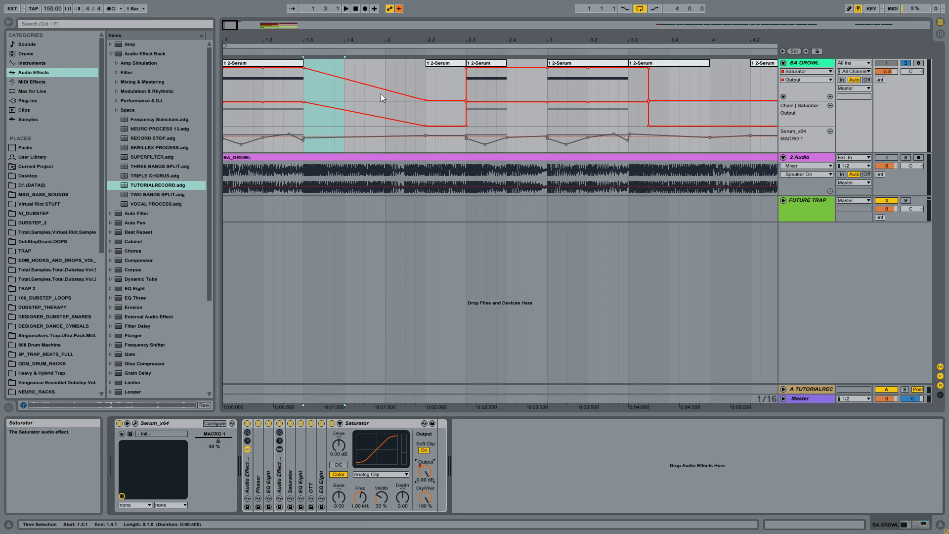
{"action": "left_click", "coordinate": [384, 59]}
{"action": "left_click_drag", "start_coordinate": [353, 81], "coordinate": [304, 100]}
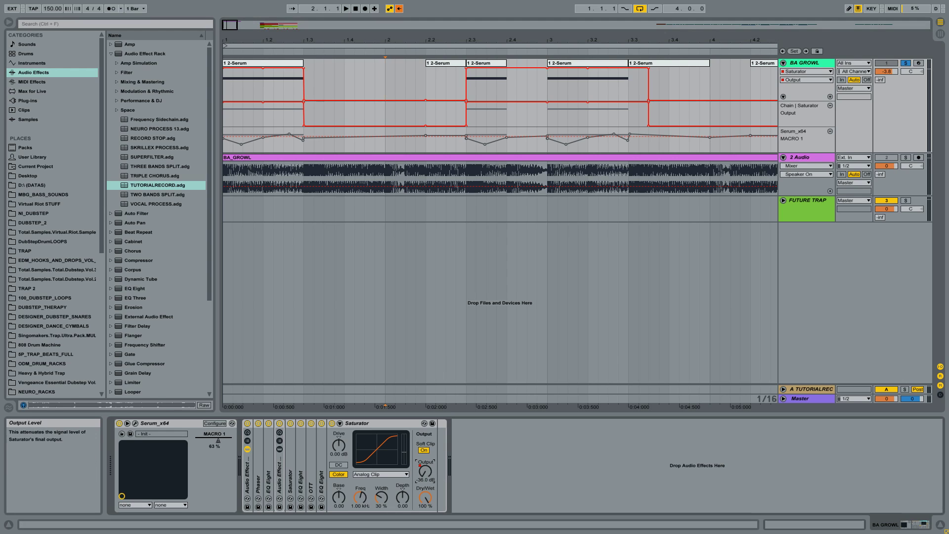
Step: Override the final Saturator's Output at 0.00 dB and look through its automation options without choosing one
{"action": "left_click_drag", "start_coordinate": [424, 472], "coordinate": [423, 475]}
{"action": "right_click", "coordinate": [424, 475]}
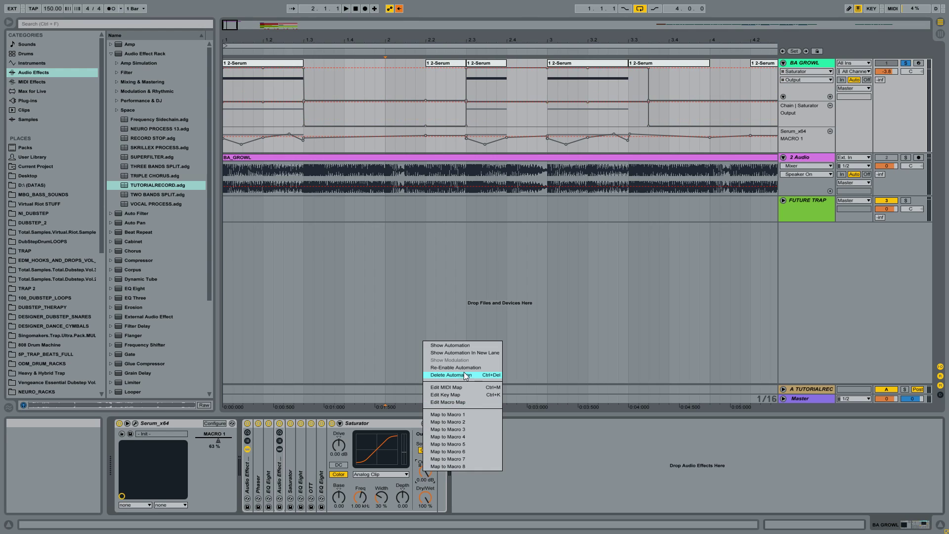
{"action": "left_click", "coordinate": [310, 79]}
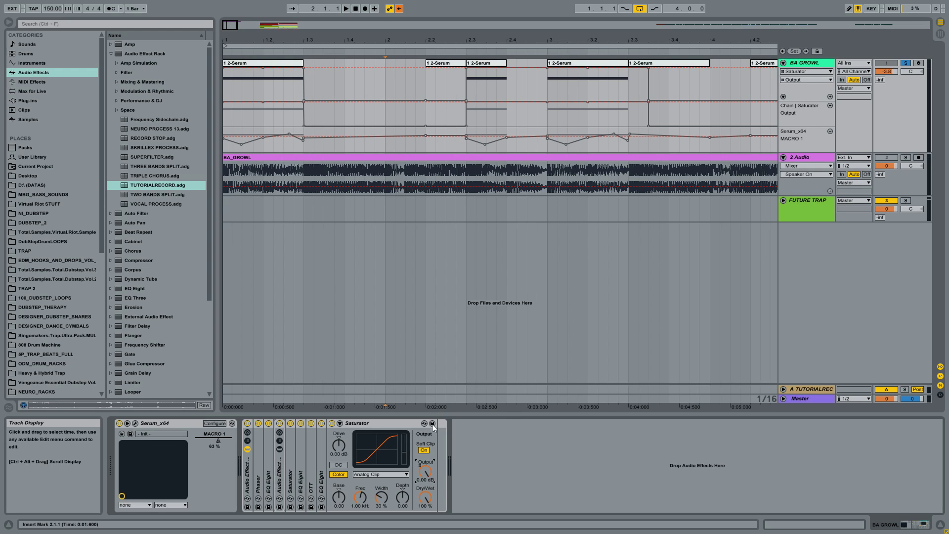
Step: Re-enable the overridden automation and take the active BA GROWL track out of solo
{"action": "left_click", "coordinate": [399, 9]}
{"action": "left_click", "coordinate": [887, 63]}
{"action": "left_click", "coordinate": [904, 63]}
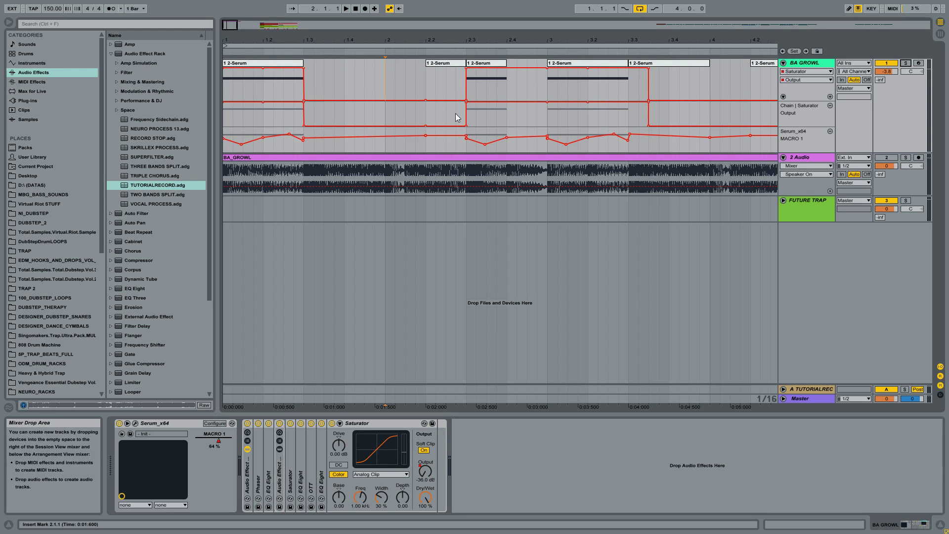
Step: Play the first clip and reshape the Saturator's Output automation after it into a gradual two-stage fade
{"action": "left_click", "coordinate": [286, 65]}
{"action": "key", "text": "space"}
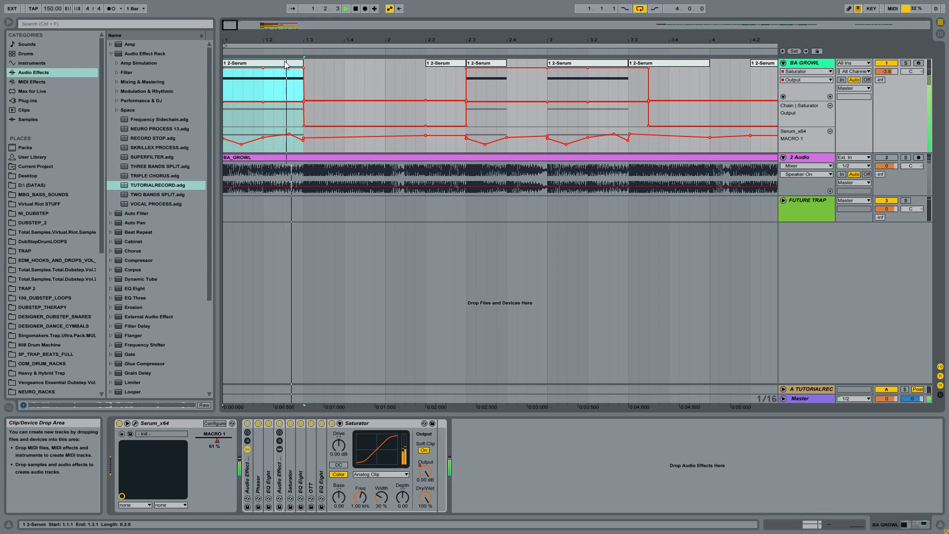
{"action": "left_click_drag", "start_coordinate": [306, 102], "coordinate": [335, 86]}
{"action": "key", "text": "space"}
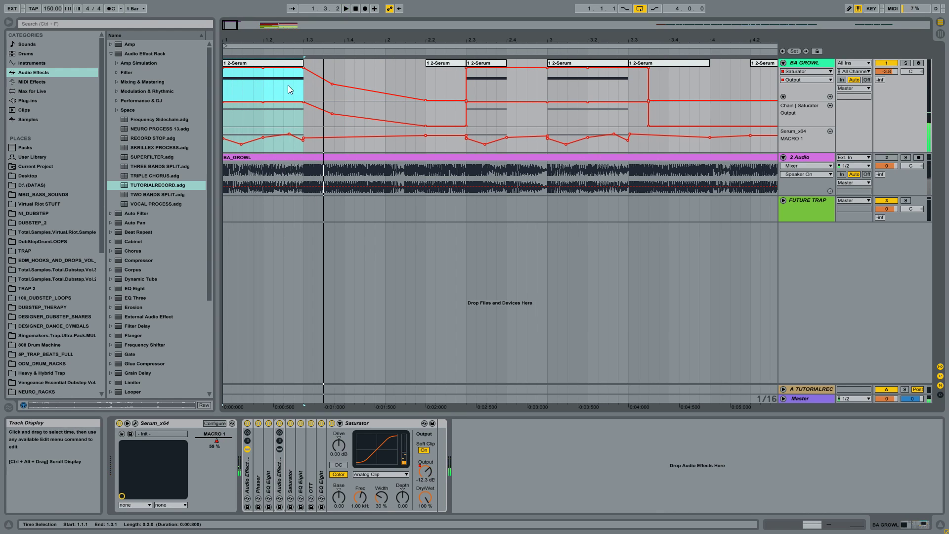
Step: Open the first Serum clip, add a slight dip near the start of its envelope, and play it
{"action": "double_click", "coordinate": [286, 64]}
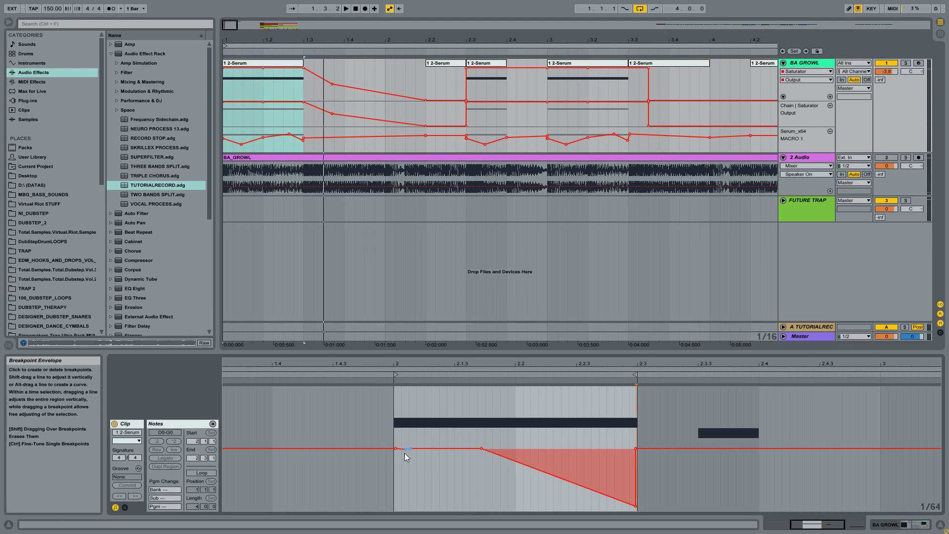
{"action": "left_click_drag", "start_coordinate": [406, 450], "coordinate": [400, 451]}
{"action": "key", "text": "space"}
Step: Show the BA GROWL track's devices, set Macro 1 to 71% during playback, and stop
{"action": "double_click", "coordinate": [810, 63]}
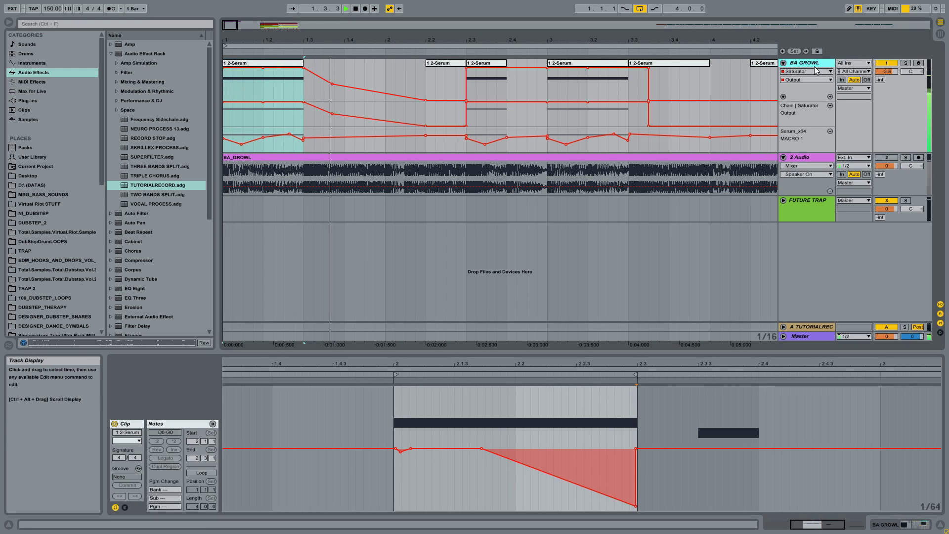
{"action": "left_click", "coordinate": [221, 440]}
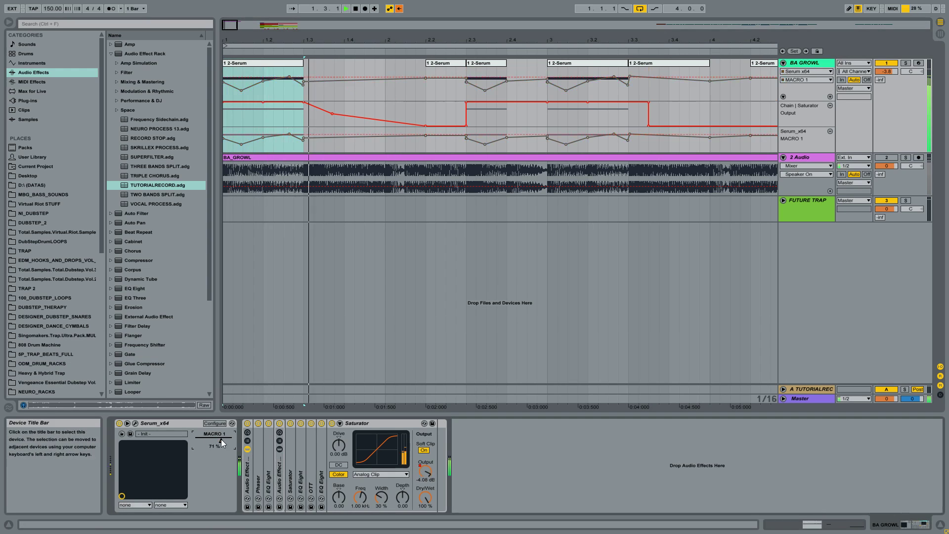
{"action": "key", "text": "space"}
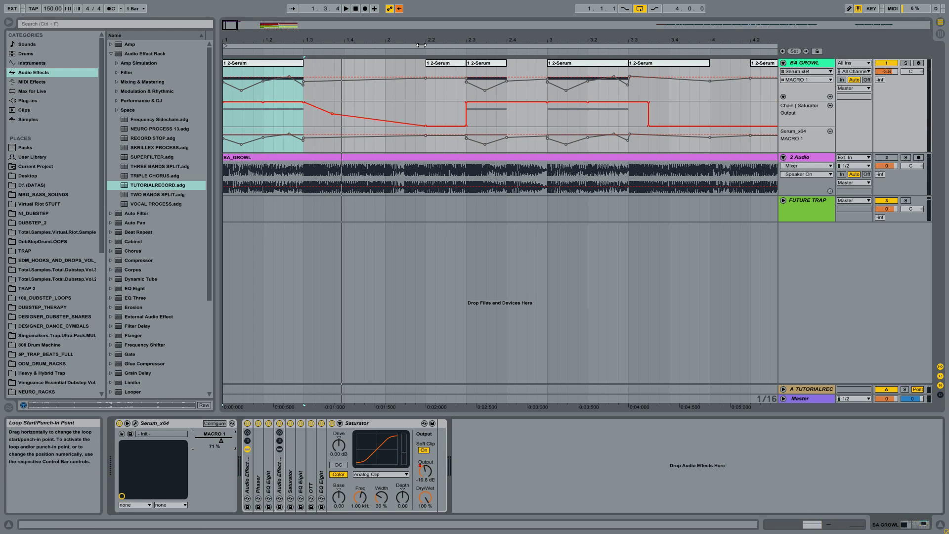
Step: Select the range from bar 9 to bar 17 above the FUTURE TRAP clips and loop it
{"action": "left_click_drag", "start_coordinate": [419, 39], "coordinate": [315, 36]}
{"action": "key", "text": "minus"}
{"action": "key", "text": "minus"}
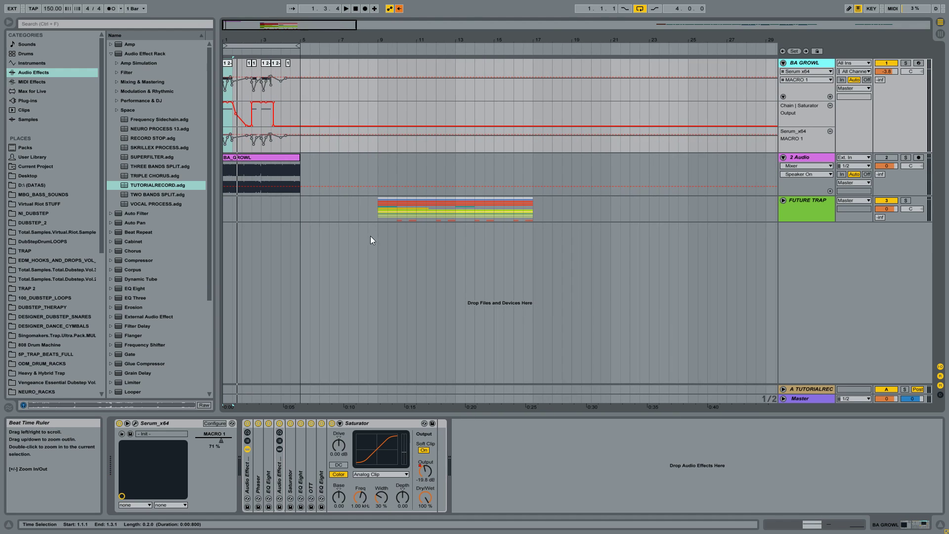
{"action": "left_click_drag", "start_coordinate": [379, 174], "coordinate": [537, 166]}
{"action": "key", "text": "ctrl+l"}
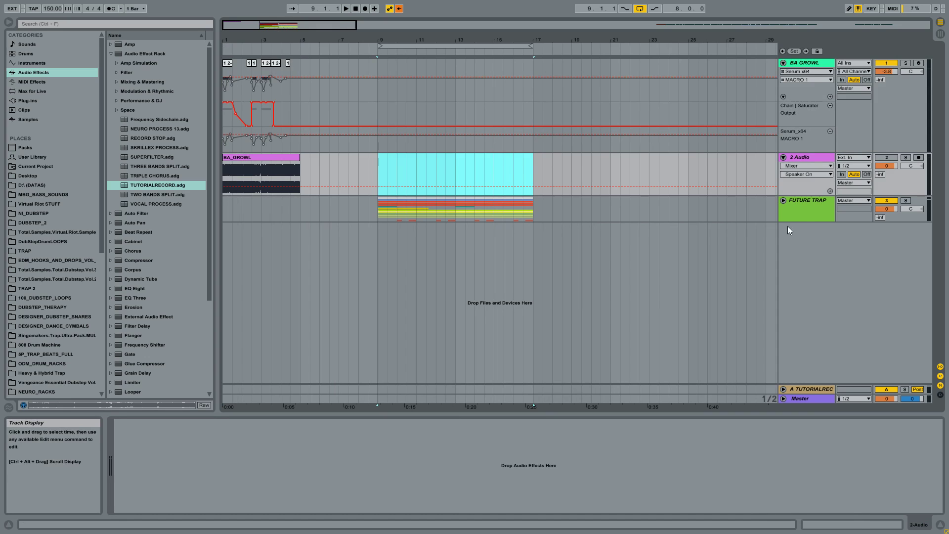
Step: Show the FUTURE TRAP group's devices and play the looped section from bar 9
{"action": "left_click", "coordinate": [809, 200]}
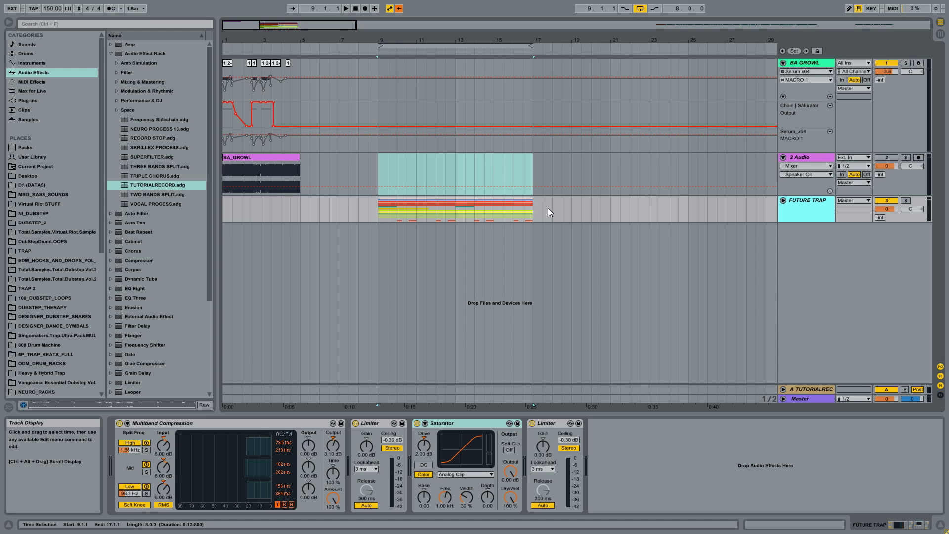
{"action": "left_click", "coordinate": [454, 43]}
{"action": "key", "text": "space"}
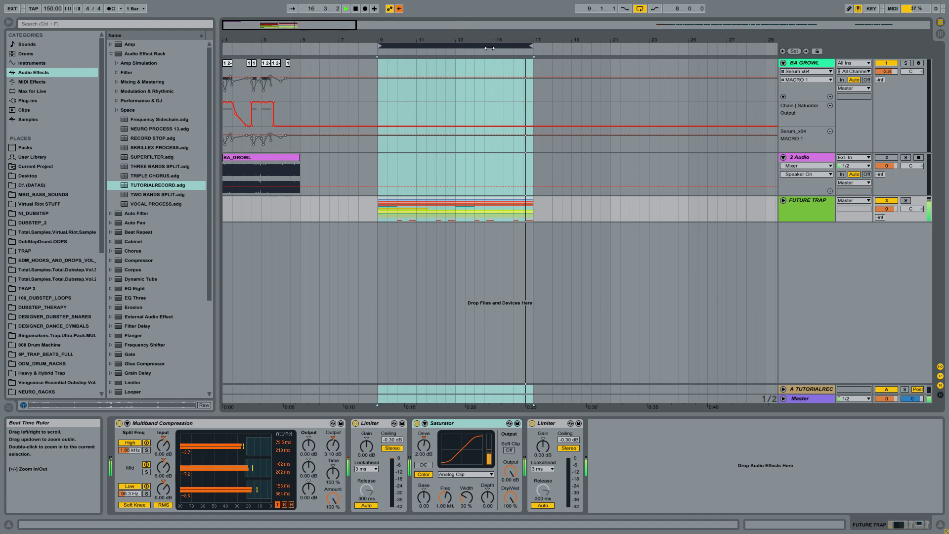
Step: Stop playback, expand the FUTURE TRAP group, and deactivate its VOCAL LOOP track
{"action": "key", "text": "space"}
{"action": "left_click", "coordinate": [783, 200]}
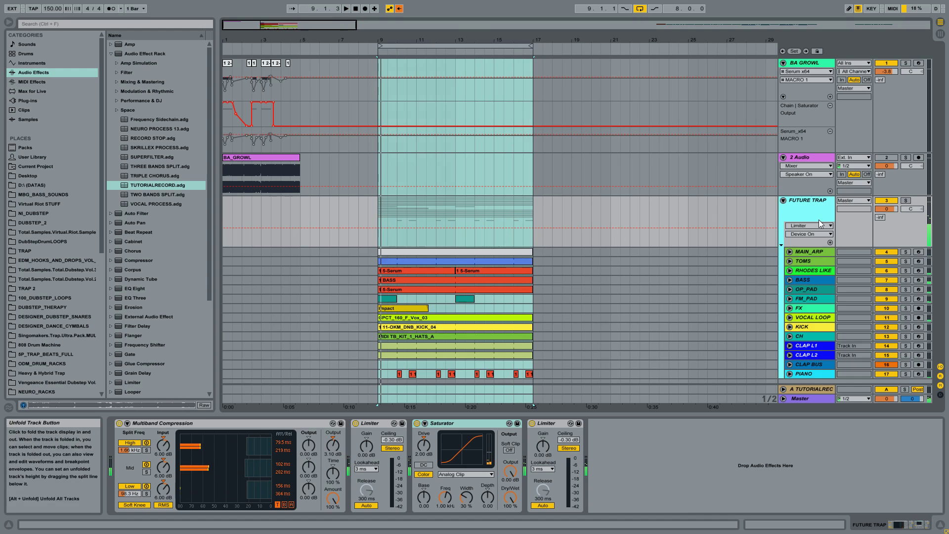
{"action": "double_click", "coordinate": [813, 315]}
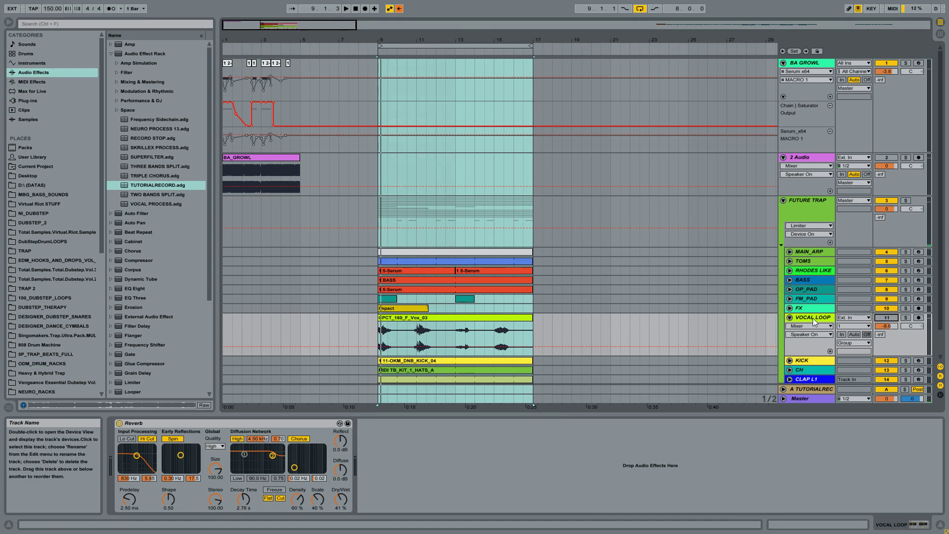
{"action": "double_click", "coordinate": [805, 318]}
Step: Select the loop range from bar 9 to bar 17 and play it without the VOCAL LOOP track
{"action": "left_click", "coordinate": [461, 50]}
{"action": "key", "text": "space"}
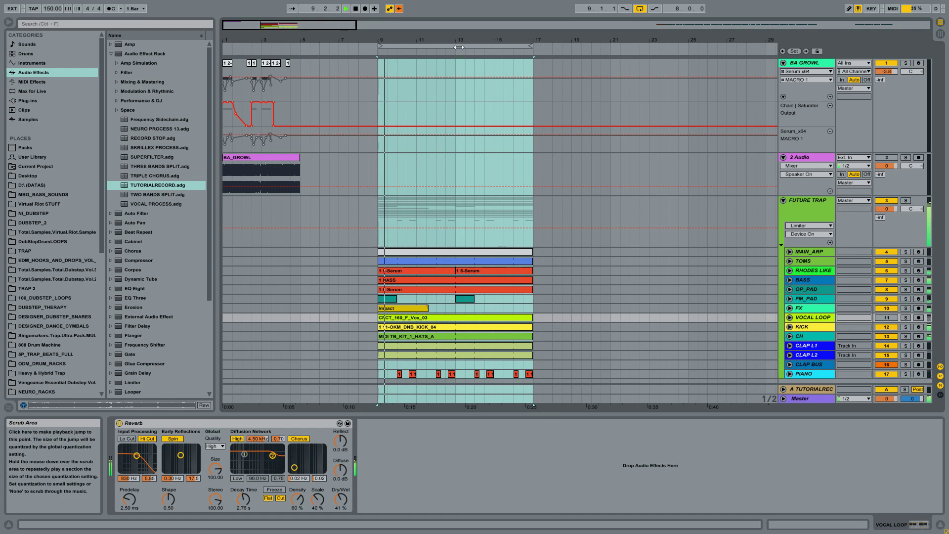
{"action": "left_click", "coordinate": [459, 46]}
{"action": "key", "text": "space"}
{"action": "key", "text": "space"}
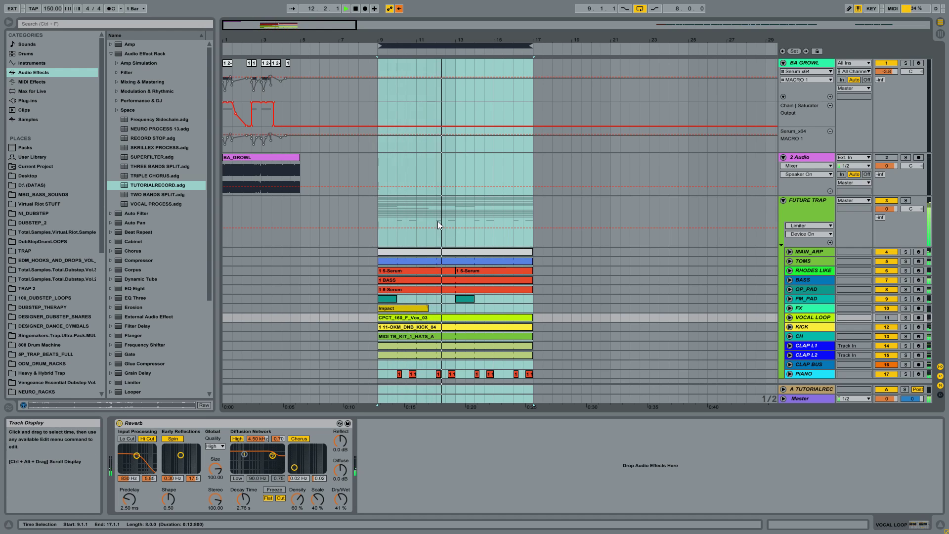
{"action": "left_click", "coordinate": [448, 228]}
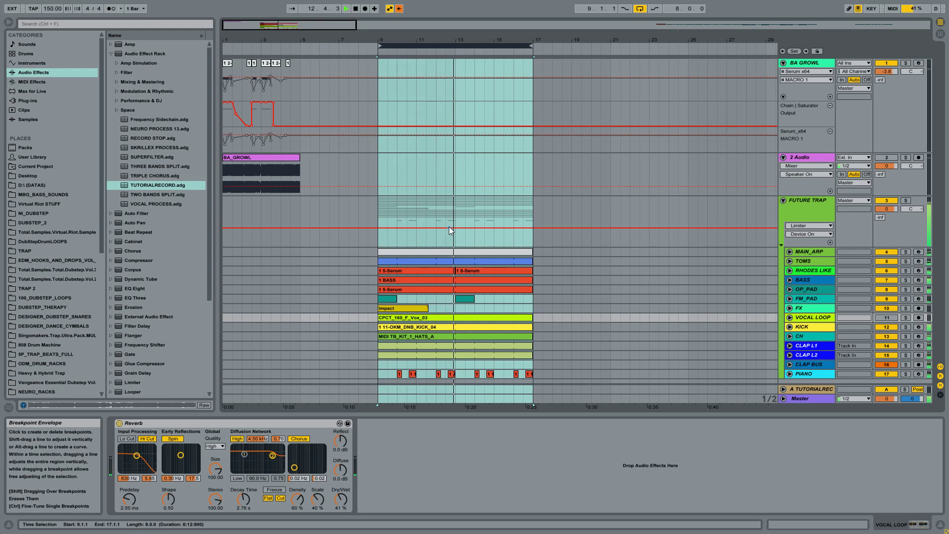
Step: Inspect the FX track's Impact clip and Utility device, and solo the track during playback
{"action": "left_click", "coordinate": [820, 307]}
{"action": "left_click", "coordinate": [790, 308]}
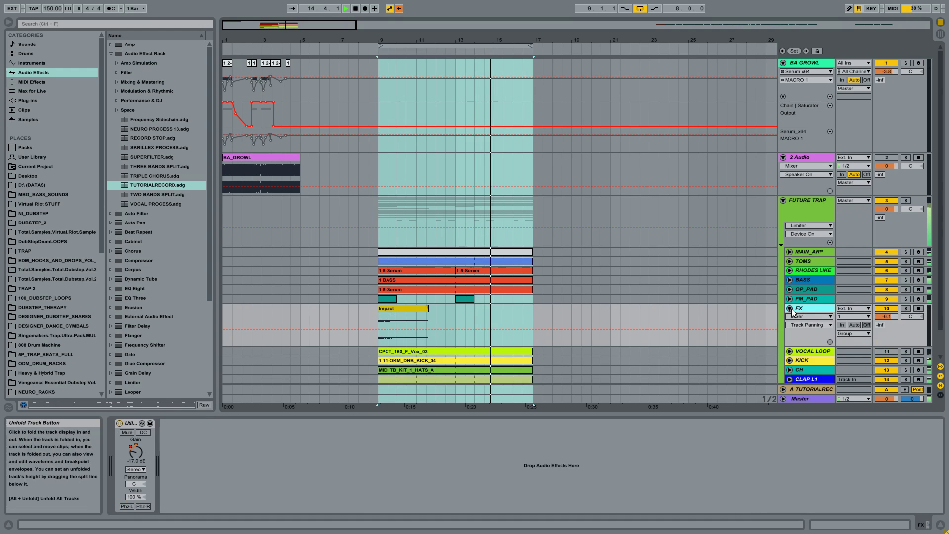
{"action": "left_click", "coordinate": [790, 308]}
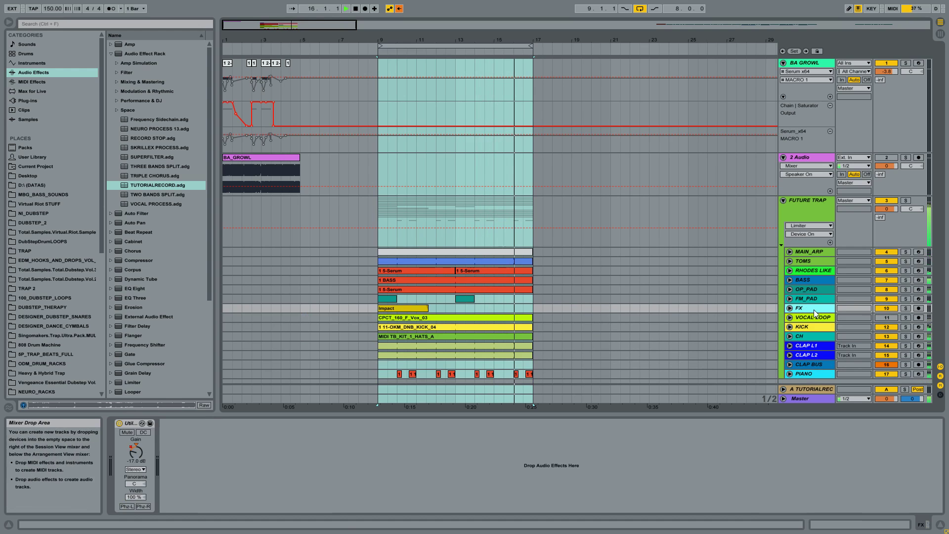
{"action": "left_click", "coordinate": [904, 309]}
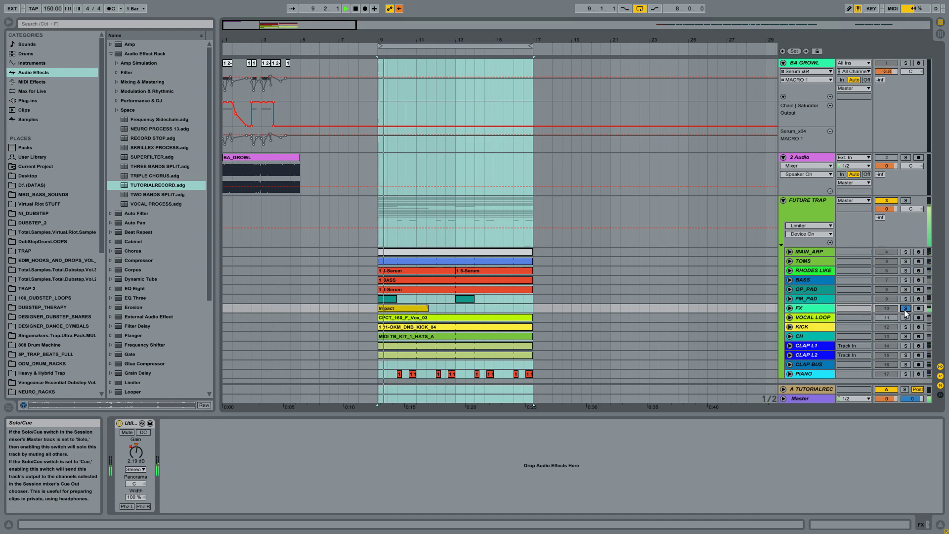
{"action": "left_click", "coordinate": [789, 308]}
{"action": "left_click", "coordinate": [790, 308]}
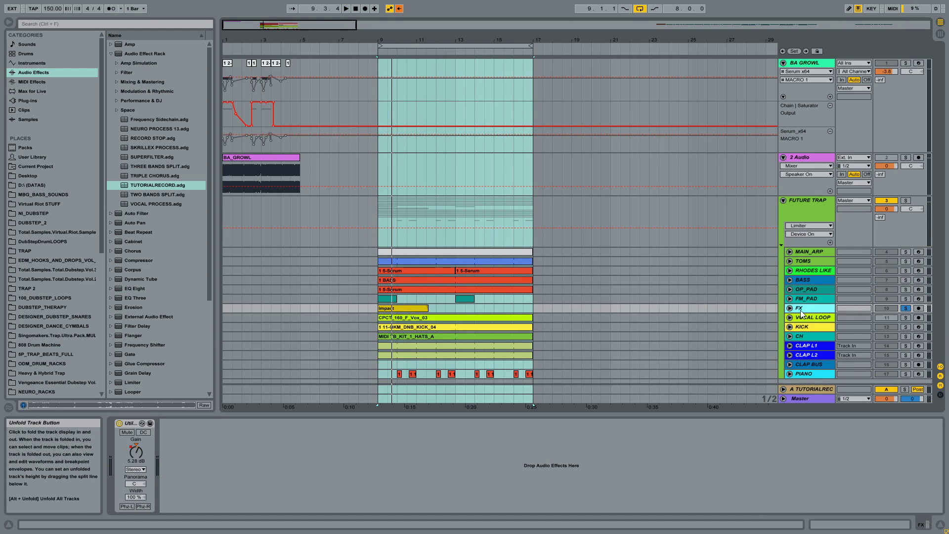
Step: Turn off the FX track's solo and deactivate the track, replaying the looped section from bar 9
{"action": "left_click", "coordinate": [904, 308]}
{"action": "left_click", "coordinate": [883, 308]}
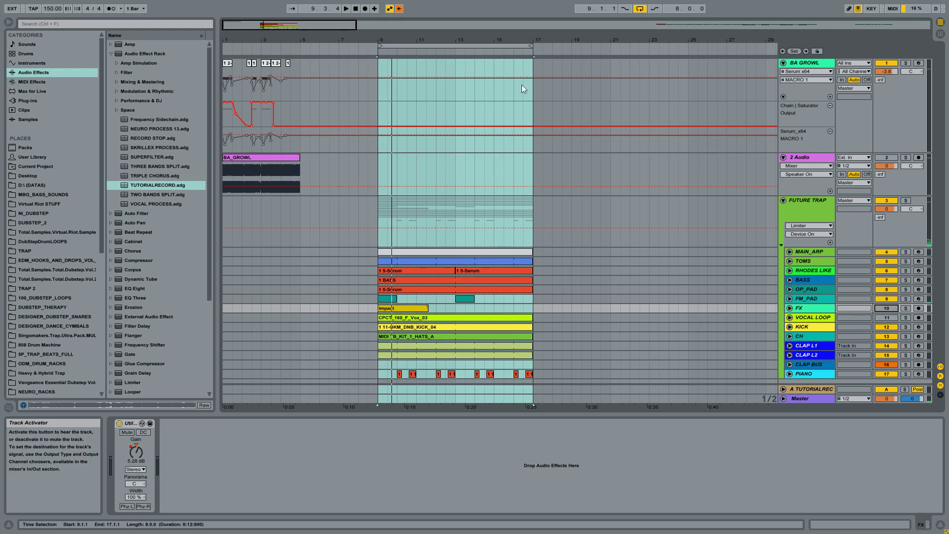
{"action": "left_click", "coordinate": [458, 49]}
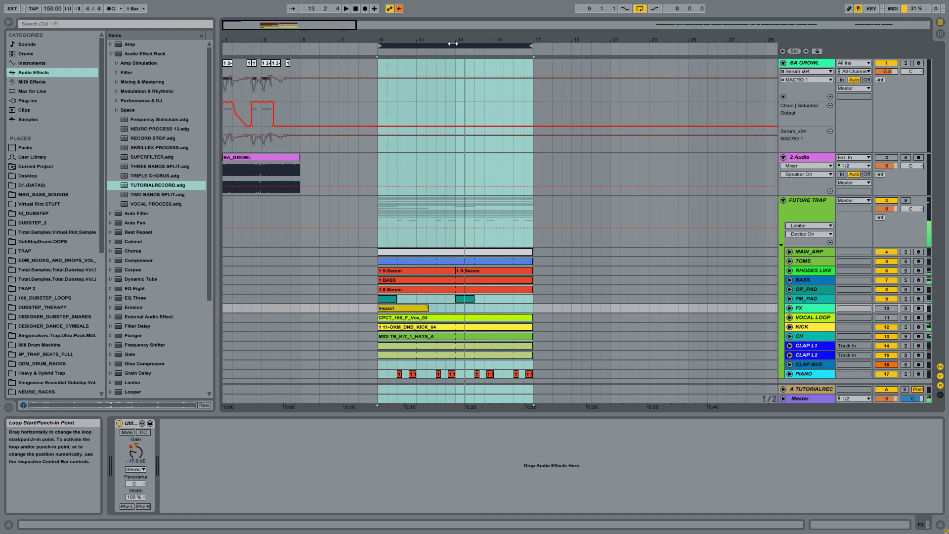
{"action": "key", "text": "space"}
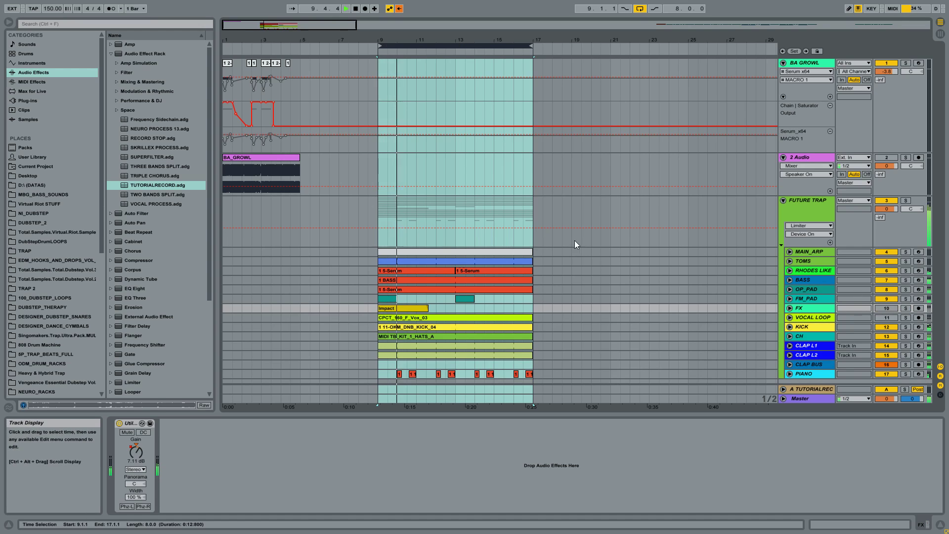
Step: Hide the device view and collapse the FUTURE TRAP group, leaving the group track selected
{"action": "left_click", "coordinate": [940, 525]}
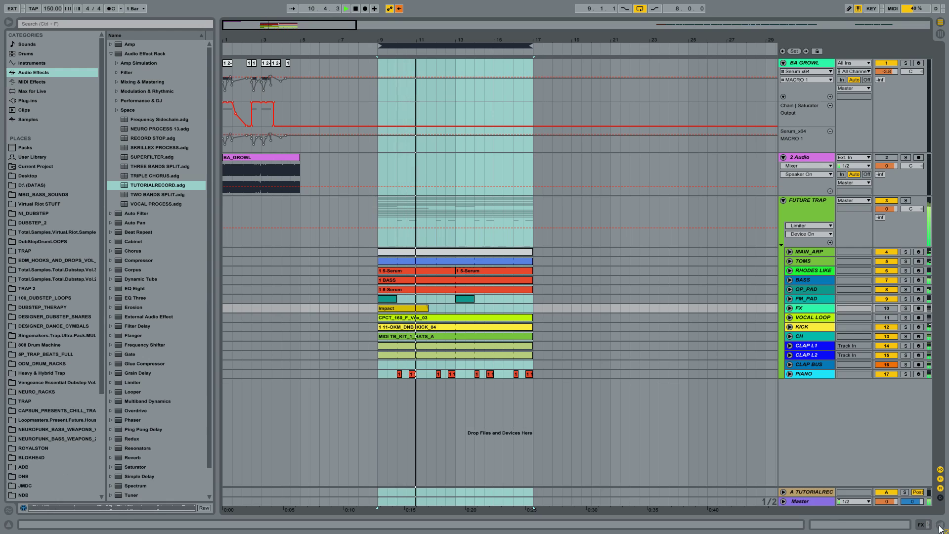
{"action": "left_click", "coordinate": [783, 200]}
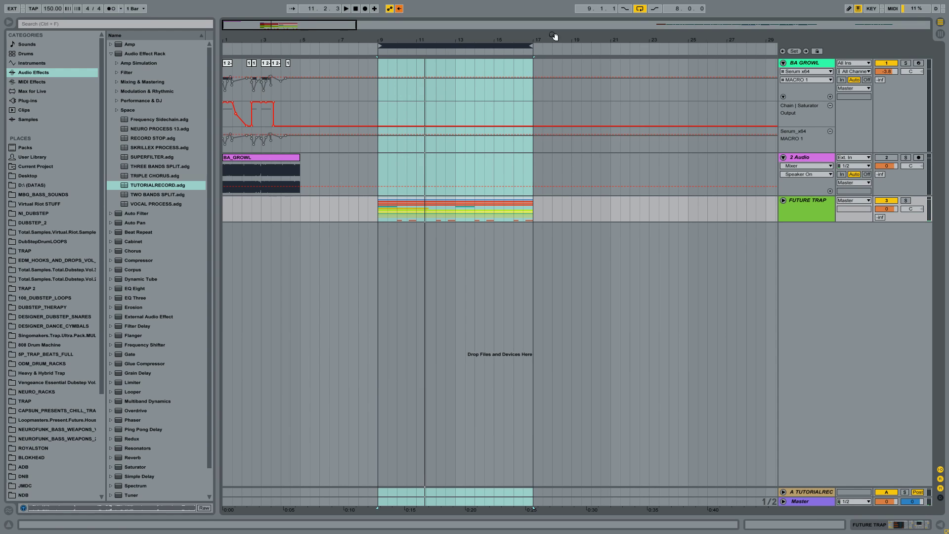
{"action": "left_click", "coordinate": [808, 203]}
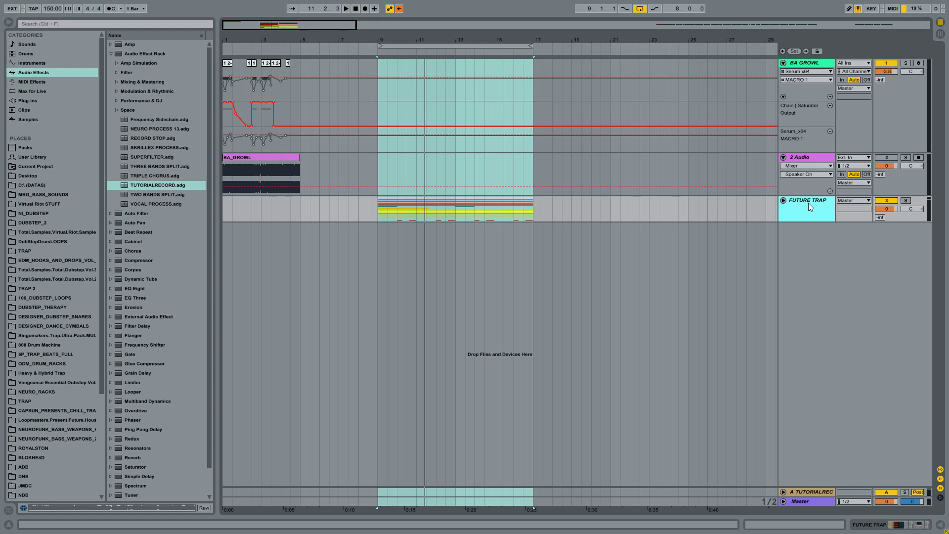